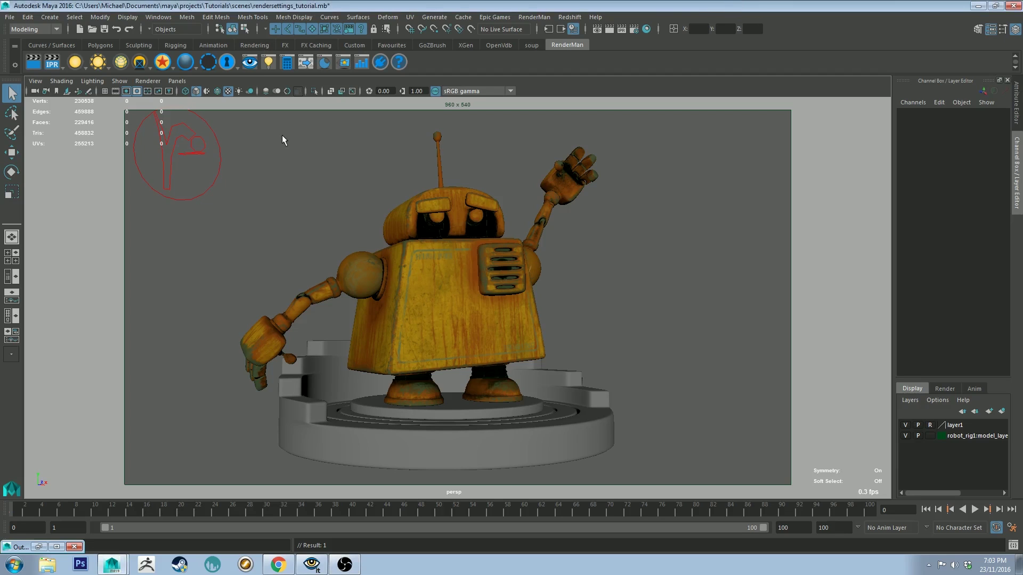
# Open the RenderMan render settings and review the image format list, leaving it unchanged
pyautogui.click(635, 30)
pyautogui.moveTo(682, 120); pyautogui.dragTo(554, 115)
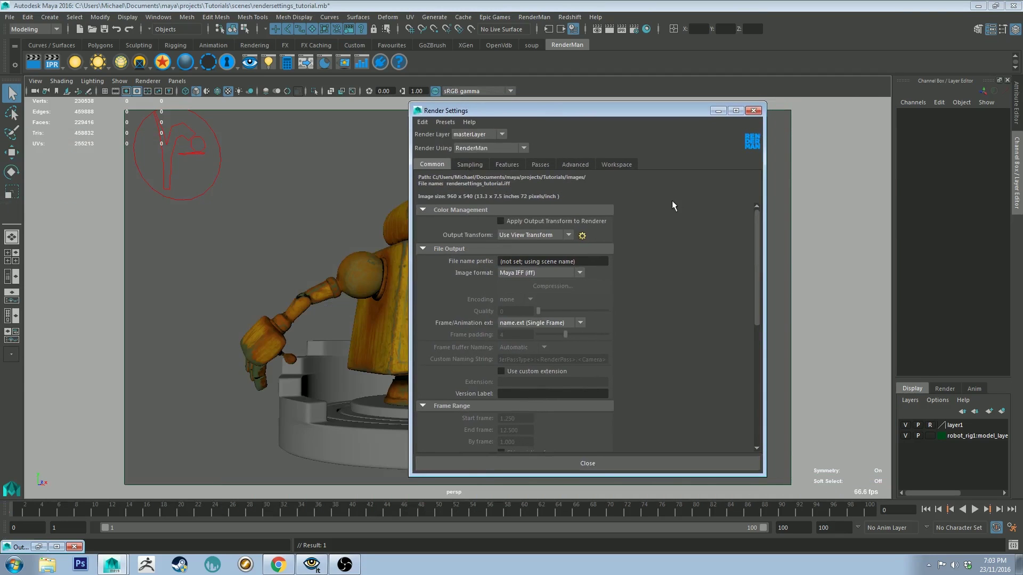
pyautogui.scroll(-5, 689, 260)
pyautogui.scroll(-2, 690, 256)
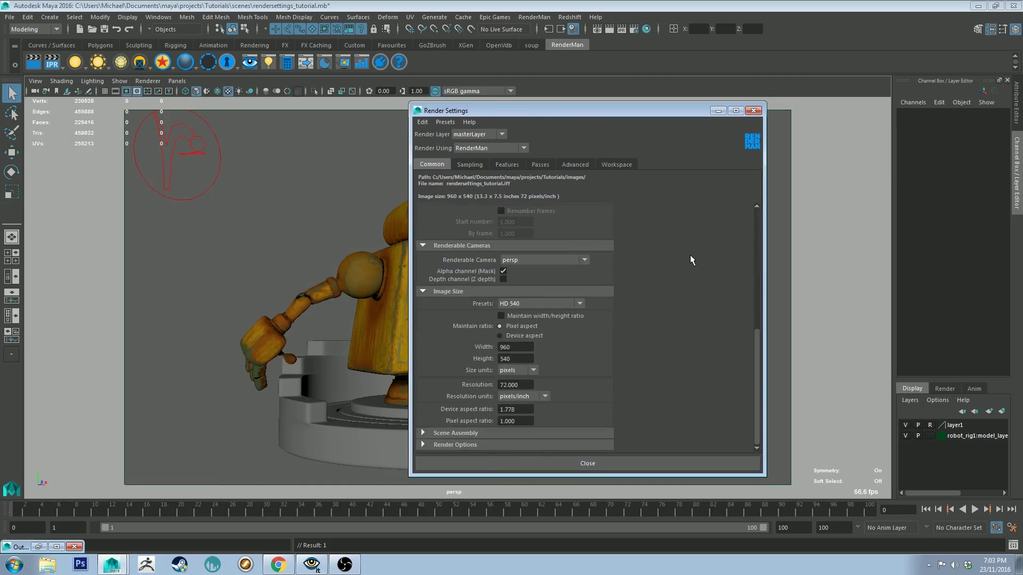
pyautogui.scroll(7, 668, 347)
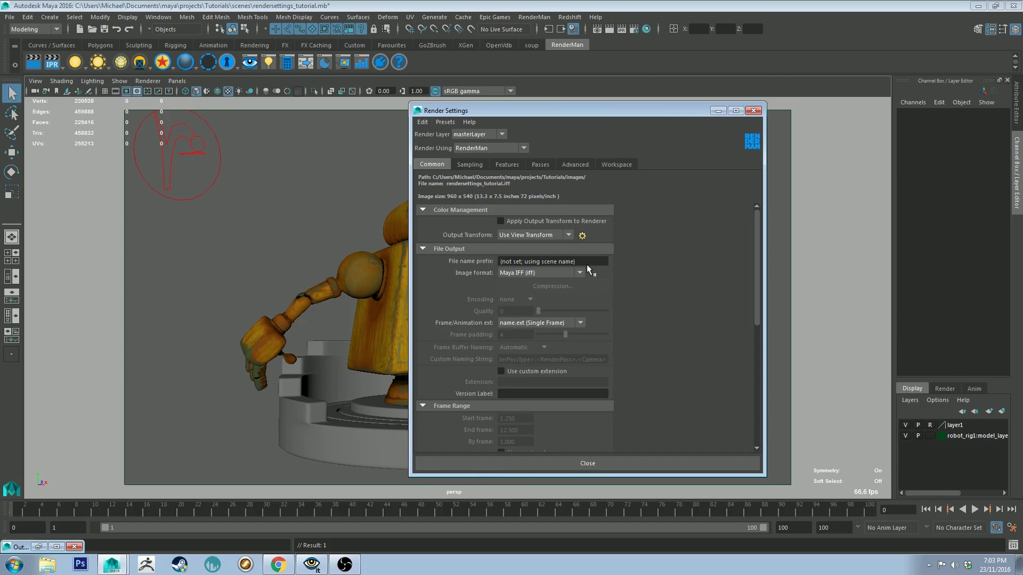
pyautogui.click(535, 273)
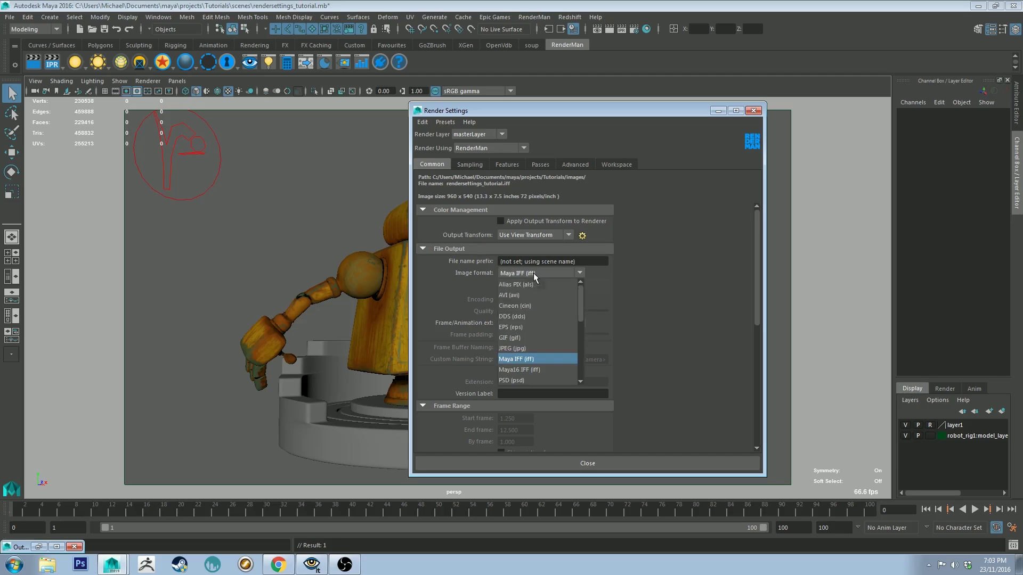
pyautogui.scroll(-3, 526, 332)
pyautogui.scroll(3, 525, 331)
pyautogui.click(614, 308)
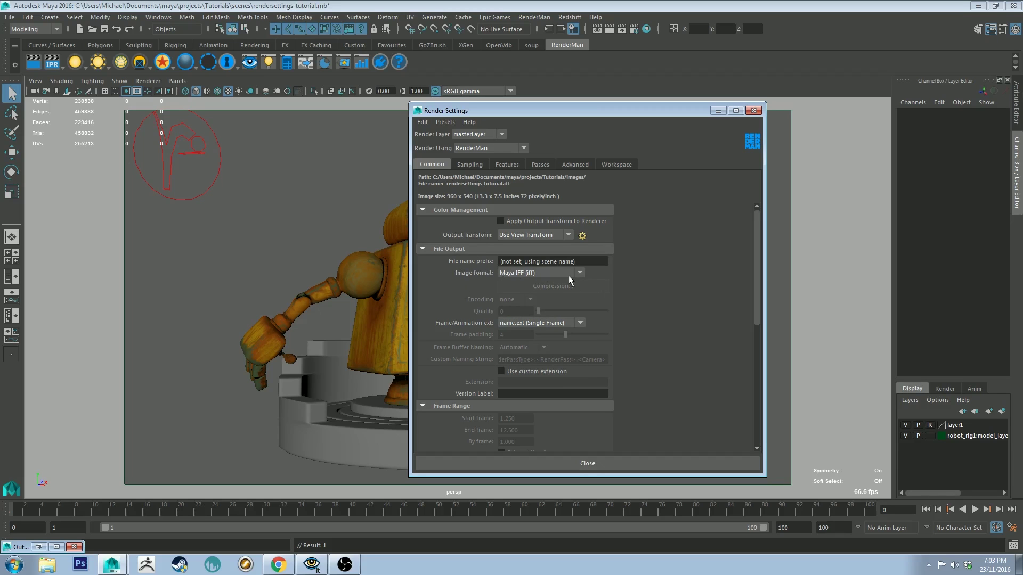
# Check the image size fields, Width 960 and Height 540
pyautogui.scroll(-10, 551, 280)
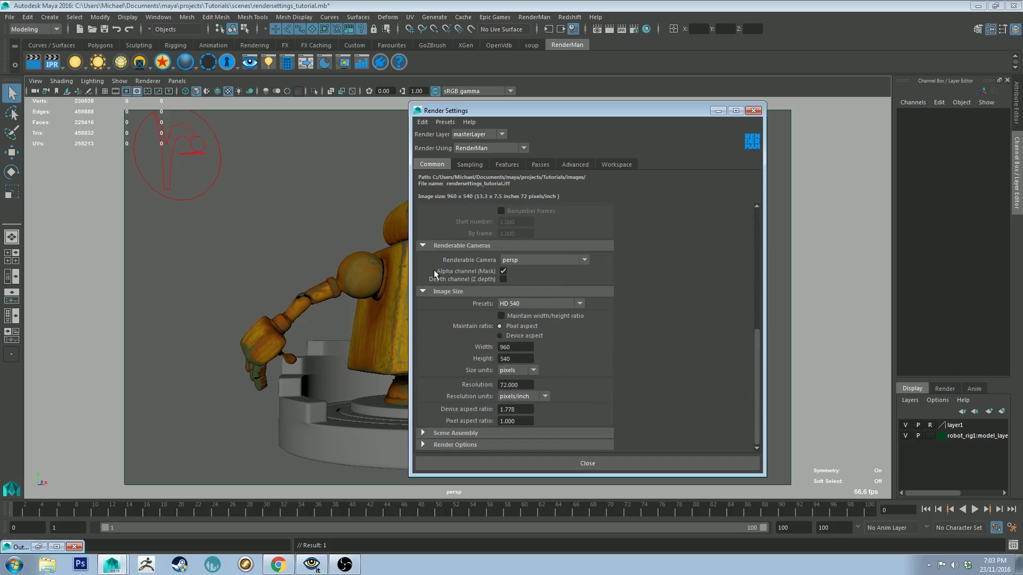
pyautogui.scroll(5, 513, 296)
pyautogui.scroll(-5, 513, 296)
pyautogui.moveTo(515, 348); pyautogui.dragTo(462, 352)
pyautogui.click(518, 360)
# Show the Sampling settings and expand IPR Samples, revealing IPR Max Samples 64 and Pixel Variance 0.05
pyautogui.click(465, 165)
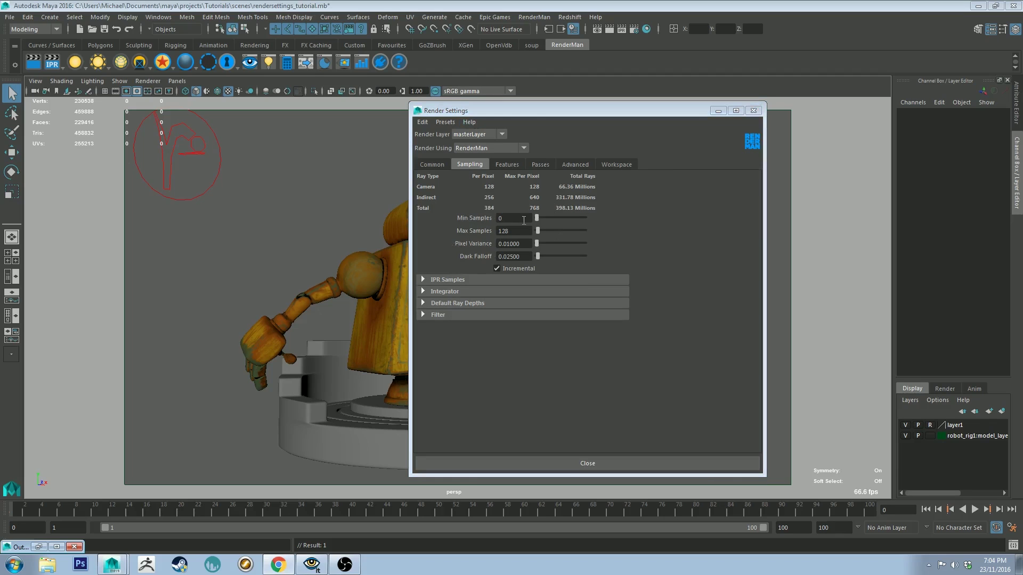
pyautogui.doubleClick(503, 220)
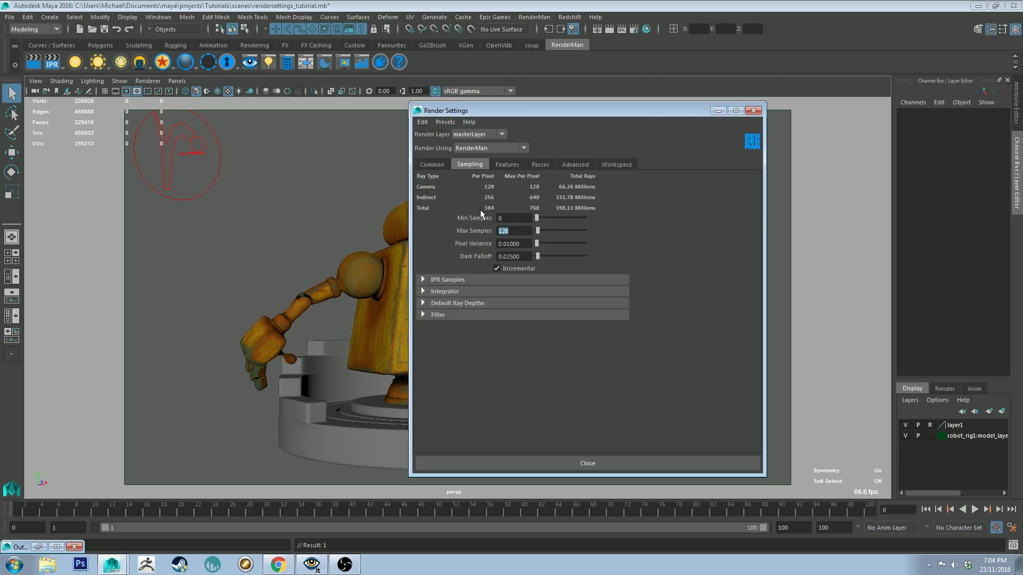
pyautogui.click(497, 218)
pyautogui.click(472, 280)
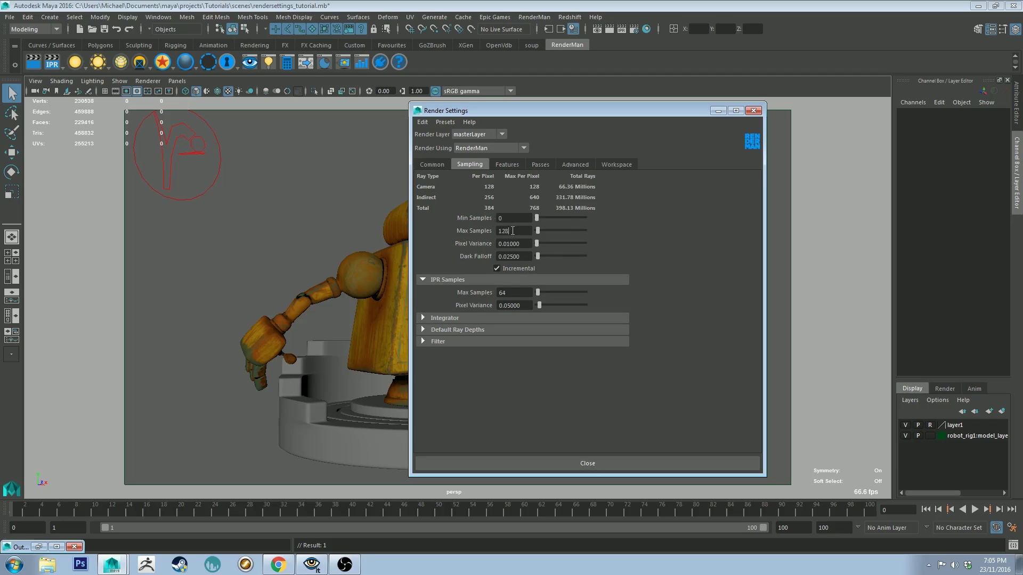
pyautogui.doubleClick(506, 231)
# Lower Max Samples from 128 to 16 in the render settings
pyautogui.click(999, 10)
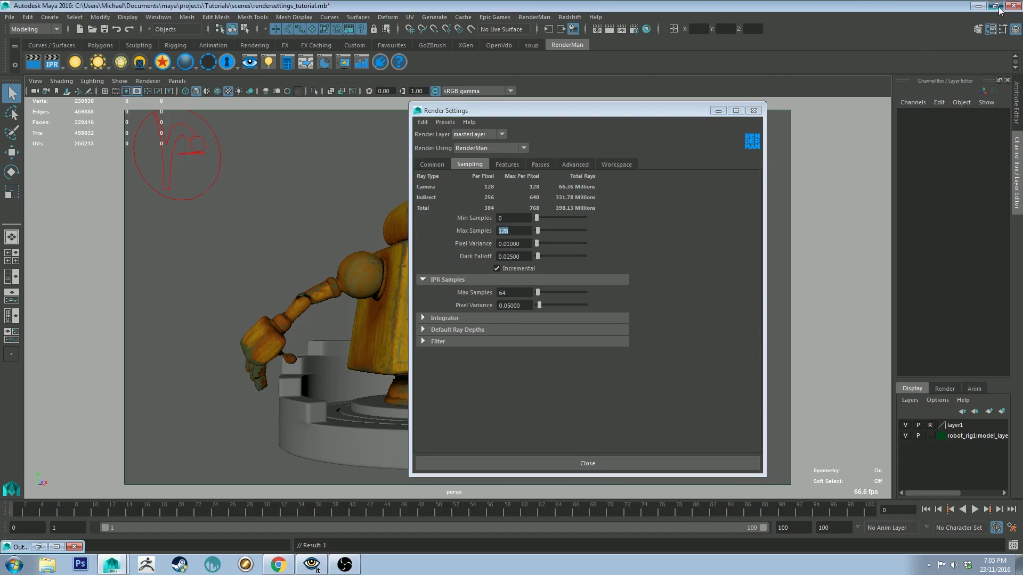
pyautogui.moveTo(685, 112); pyautogui.dragTo(709, 130)
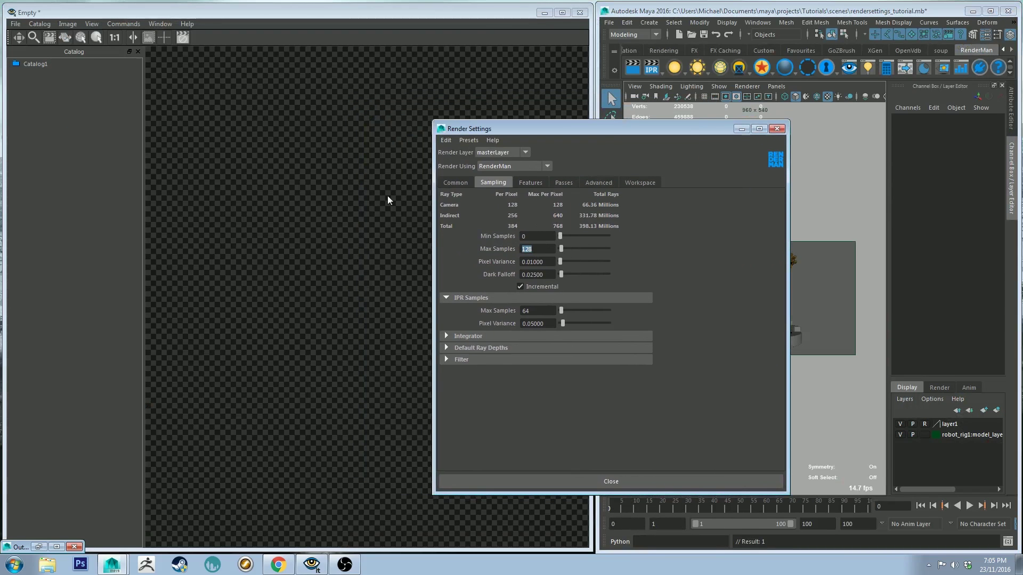
pyautogui.write('16')
pyautogui.press('Return')
# Render the robot scene into RenderMan it at 960x540
pyautogui.moveTo(621, 131); pyautogui.dragTo(772, 164)
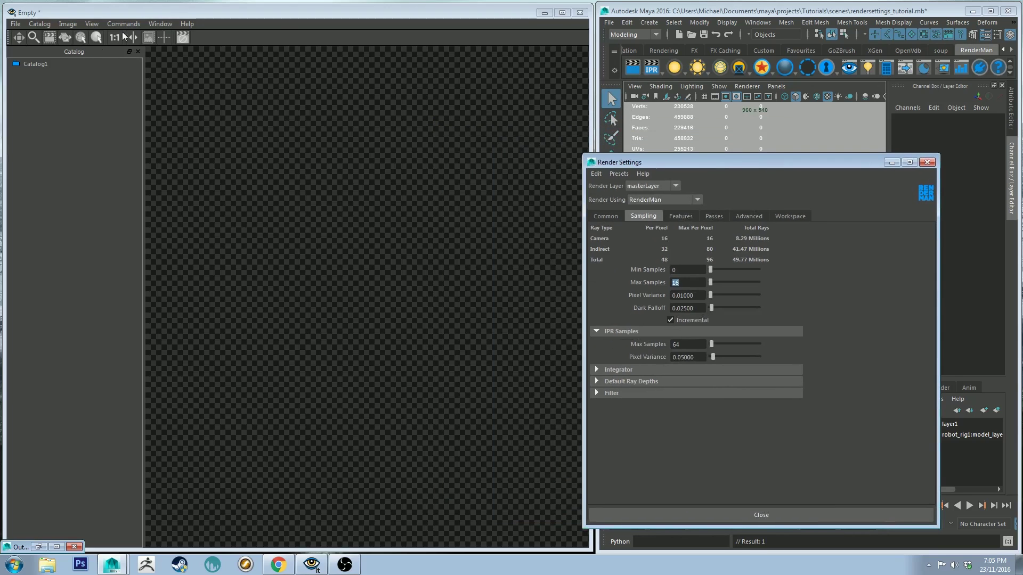
pyautogui.click(636, 72)
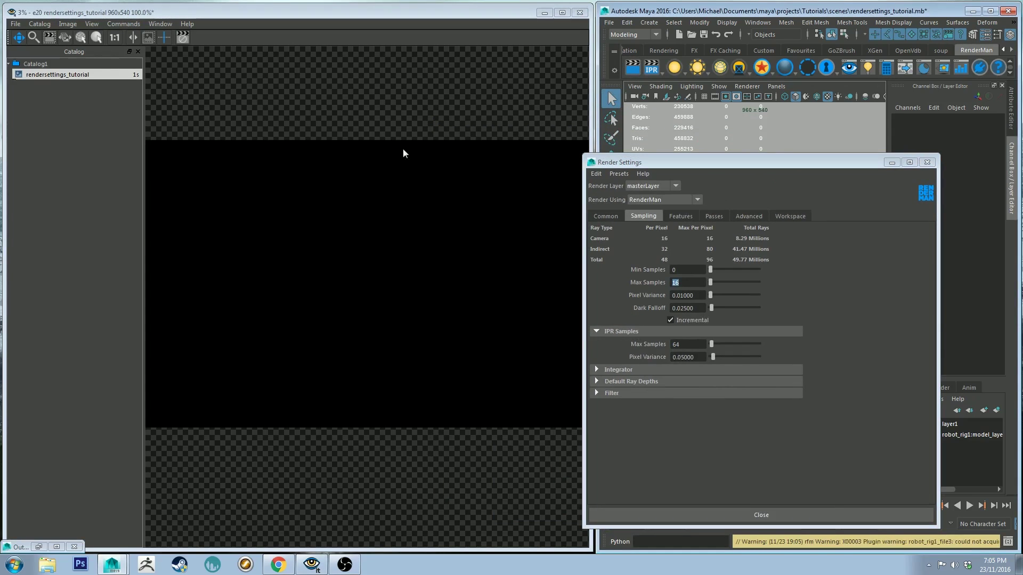
pyautogui.moveTo(641, 164); pyautogui.dragTo(678, 162)
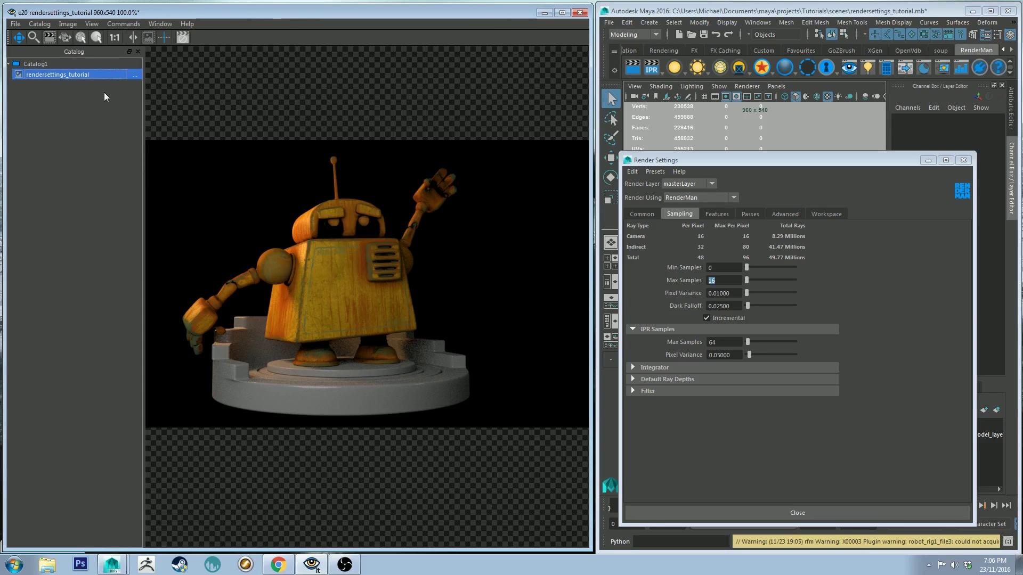
# Hide the catalog panel and show the image inspector with render stats
pyautogui.click(161, 24)
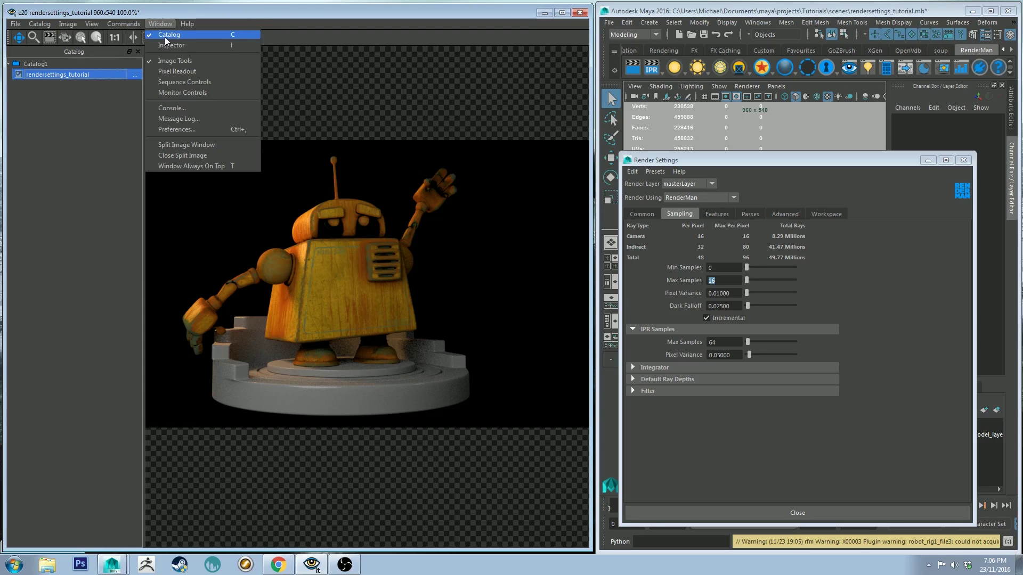
pyautogui.click(242, 18)
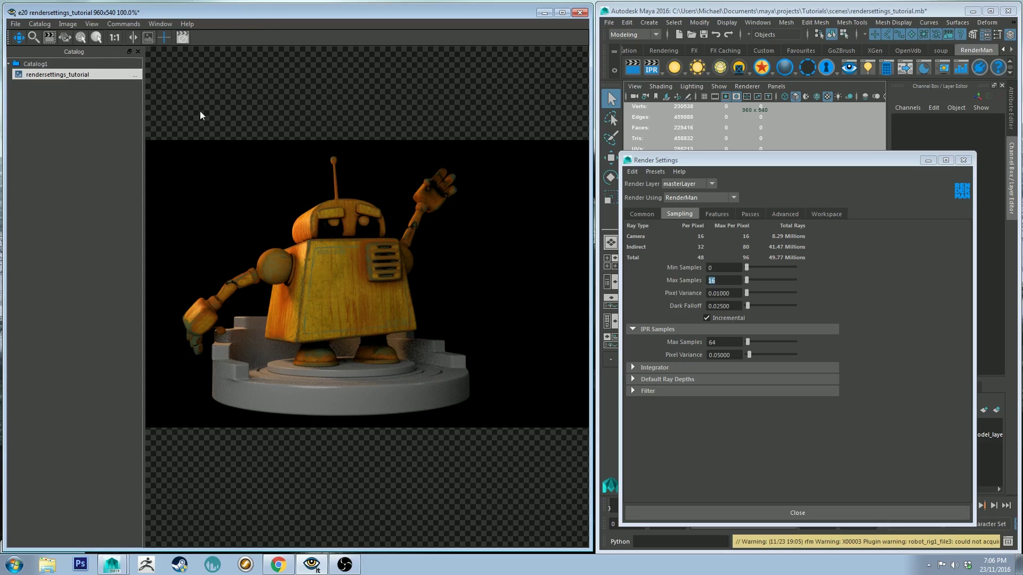
pyautogui.hotkey('ctrl', 't')
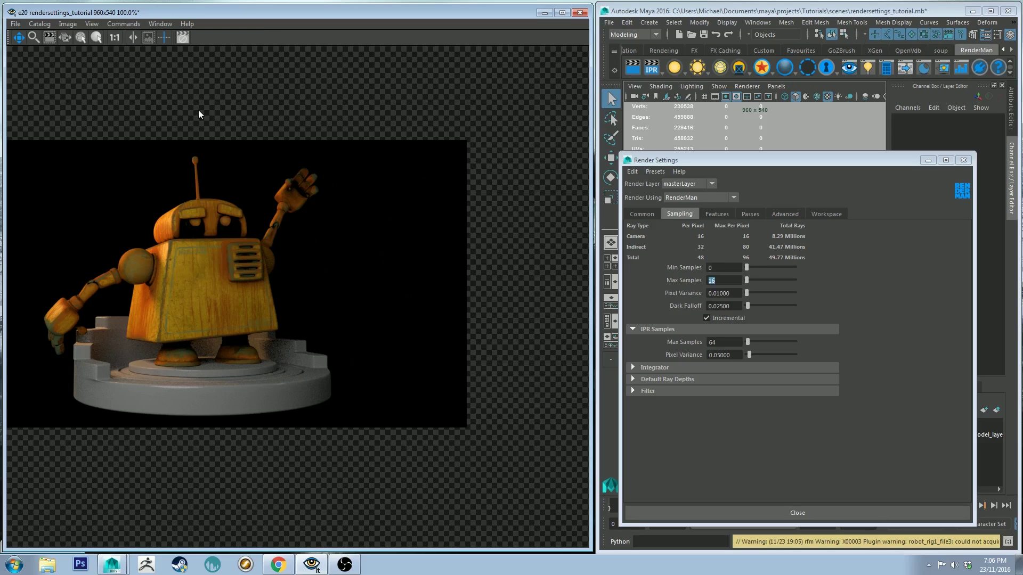
pyautogui.hotkey('ctrl', 'i')
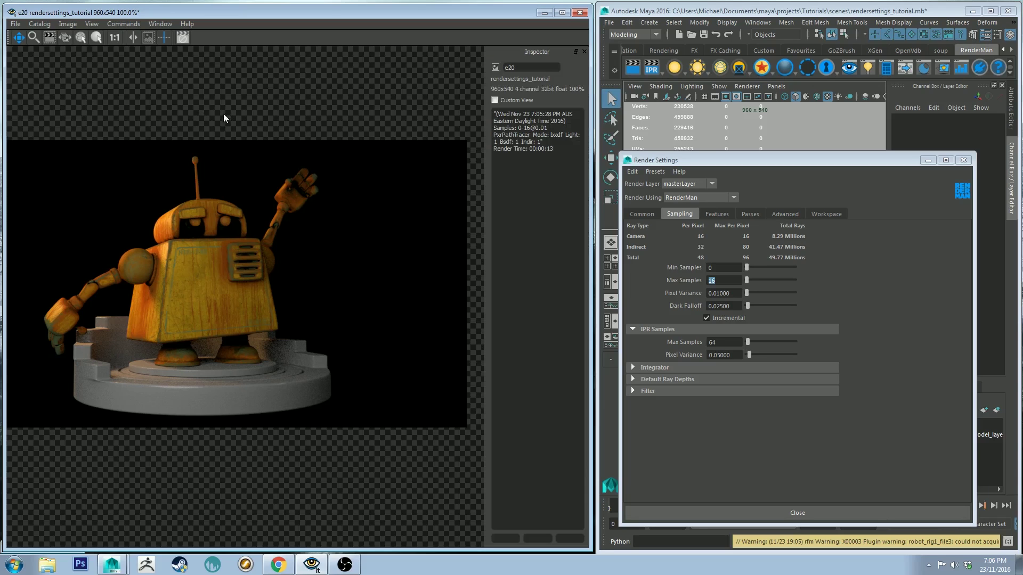
pyautogui.click(159, 24)
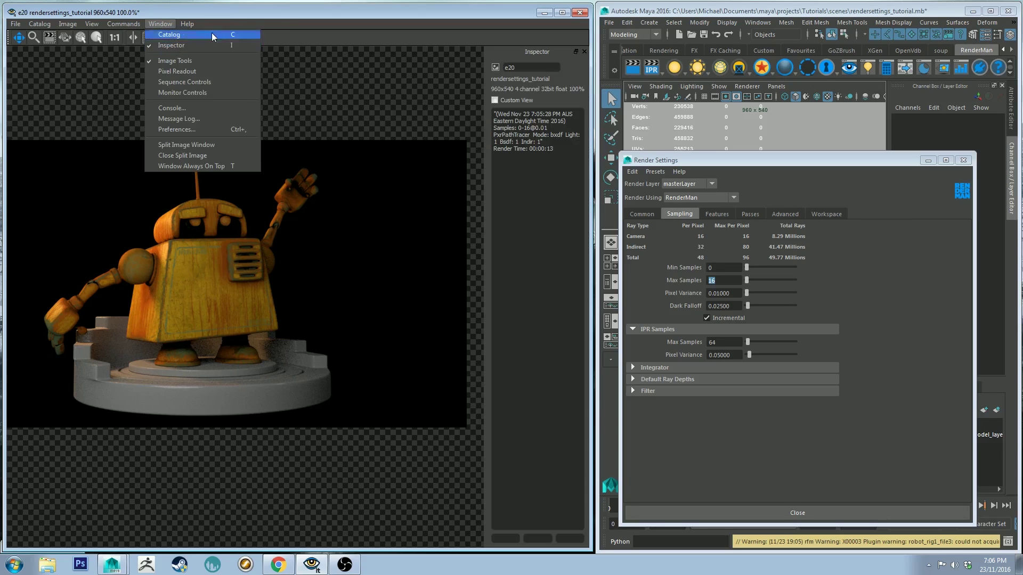
pyautogui.click(203, 126)
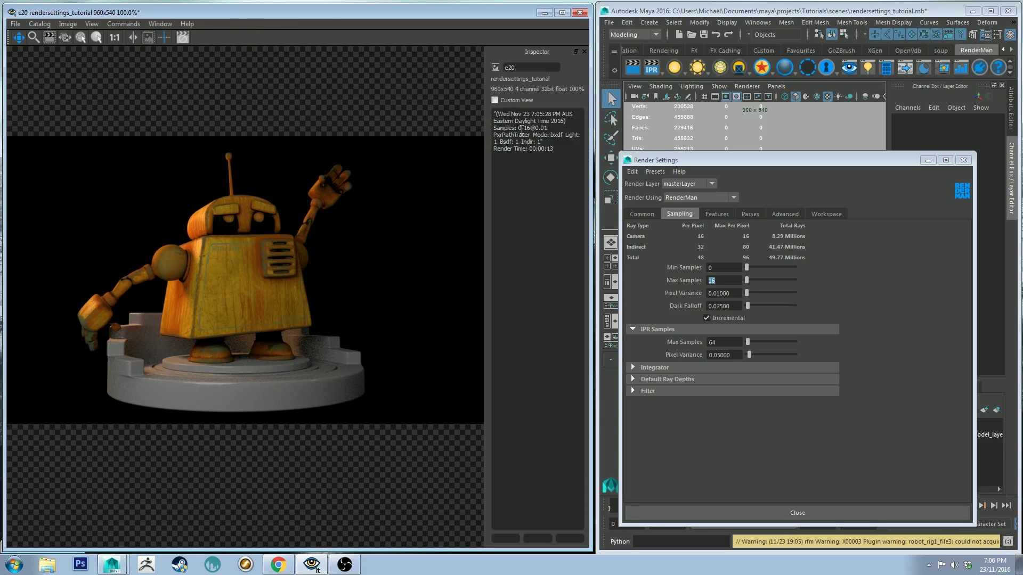
# Read the render info: integrator PxrPathTracer and render time 00:00:13
pyautogui.moveTo(527, 114); pyautogui.dragTo(560, 128)
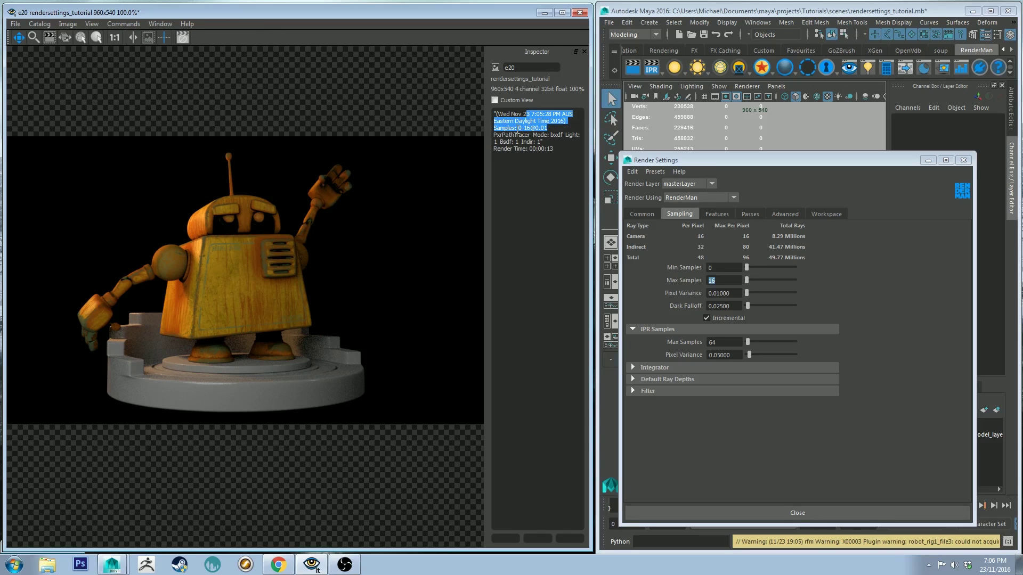
pyautogui.click(510, 131)
pyautogui.moveTo(519, 121); pyautogui.dragTo(526, 128)
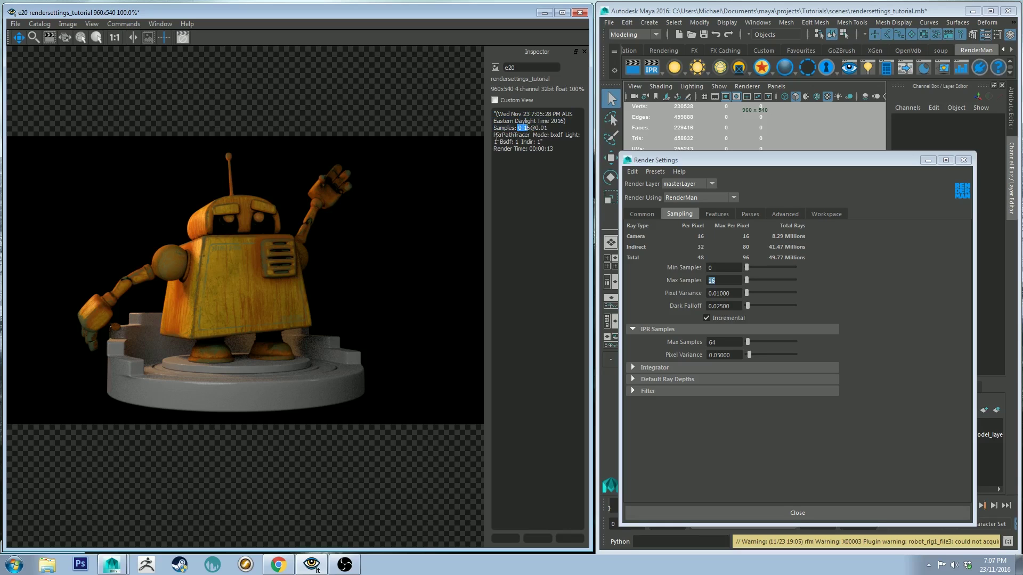
pyautogui.moveTo(494, 135); pyautogui.dragTo(528, 136)
pyautogui.click(532, 135)
pyautogui.press('BackSpace')
pyautogui.moveTo(566, 151); pyautogui.dragTo(434, 148)
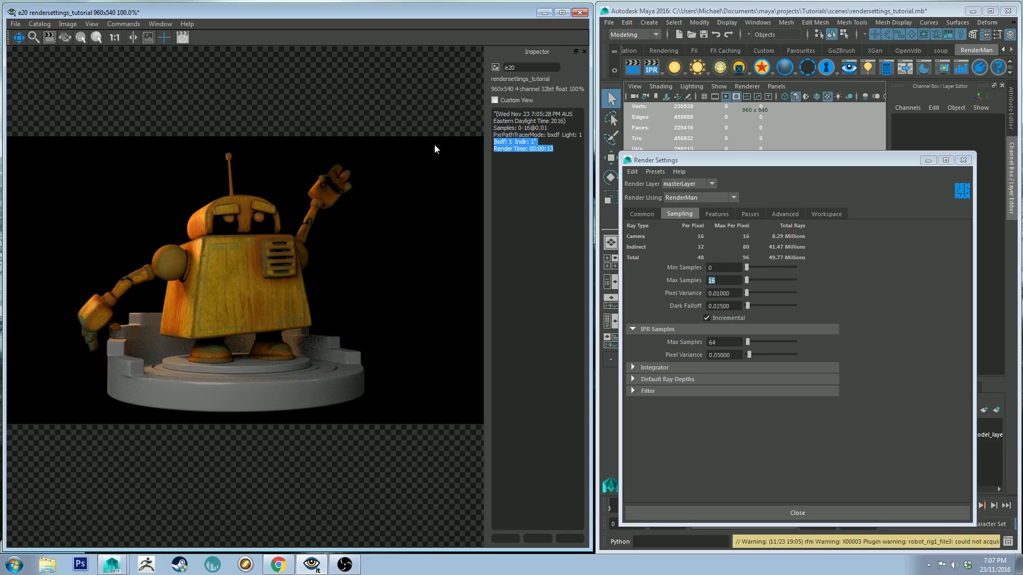
pyautogui.moveTo(554, 150); pyautogui.dragTo(516, 151)
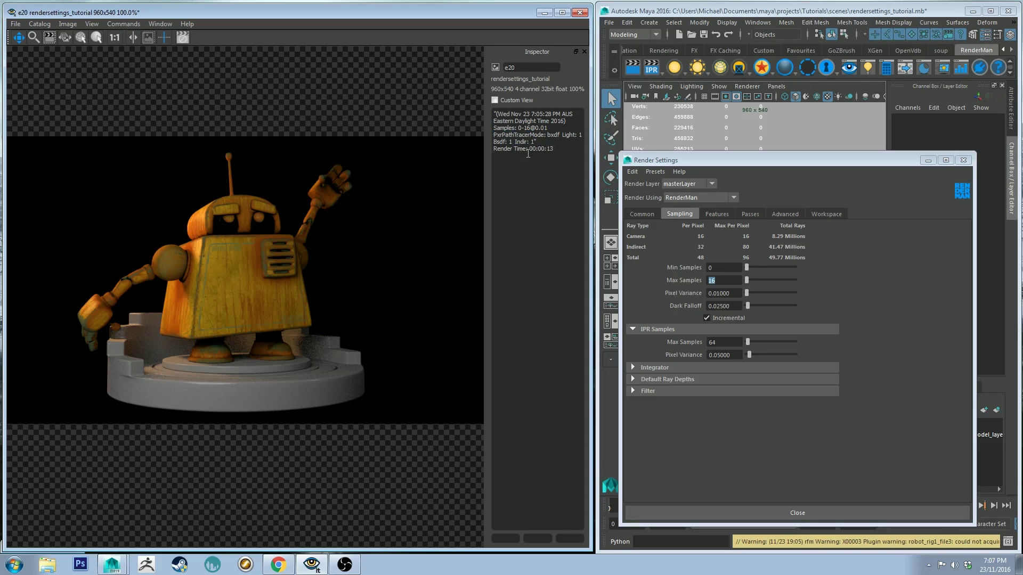
pyautogui.click(519, 128)
pyautogui.doubleClick(532, 152)
# Zoom into the robot's lower body to check the 16-sample noise
pyautogui.scroll(3, 202, 251)
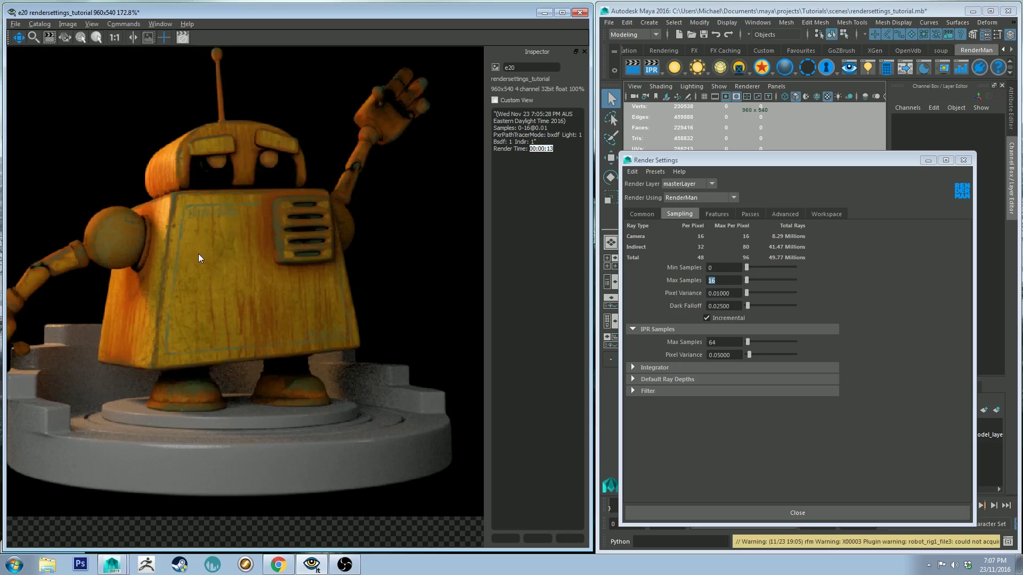
pyautogui.moveTo(203, 251); pyautogui.dragTo(228, 273)
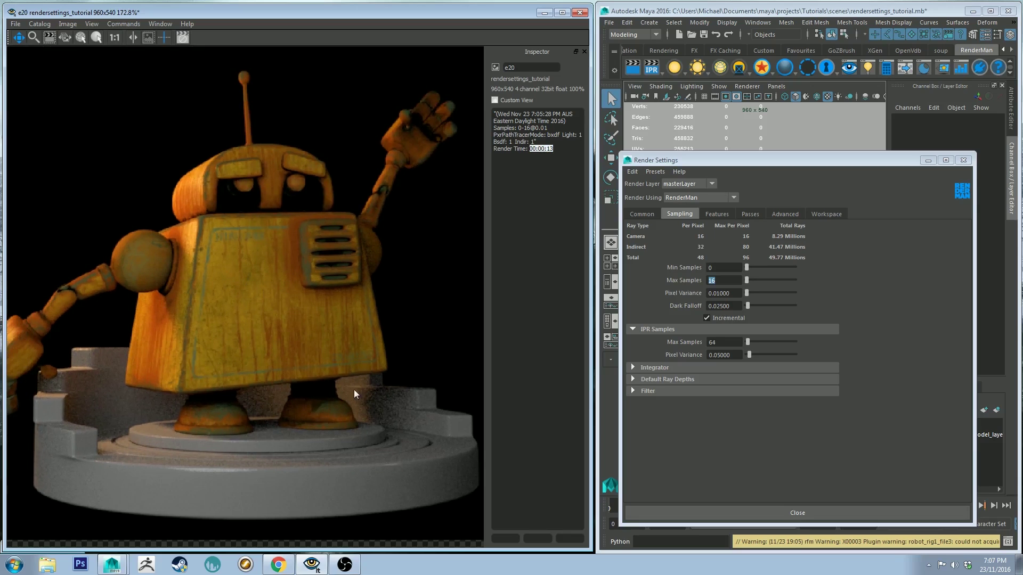
pyautogui.moveTo(337, 248); pyautogui.dragTo(221, 205)
pyautogui.scroll(2, 418, 355)
pyautogui.moveTo(418, 355); pyautogui.dragTo(267, 316)
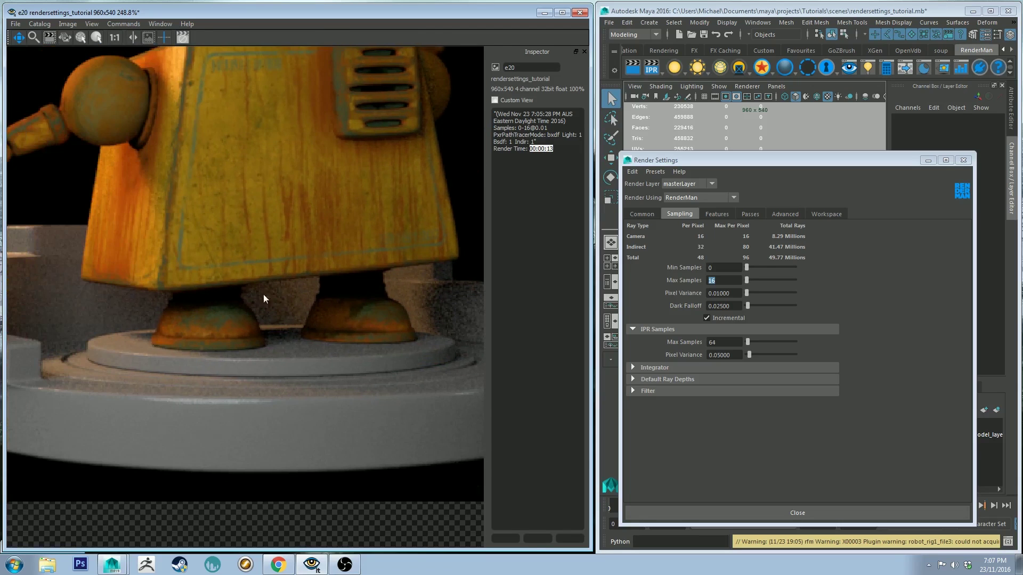
pyautogui.moveTo(254, 299); pyautogui.dragTo(297, 328)
# Pan over the head, both arms and stone steps, then return to 1:1 actual size
pyautogui.moveTo(290, 170); pyautogui.dragTo(292, 382)
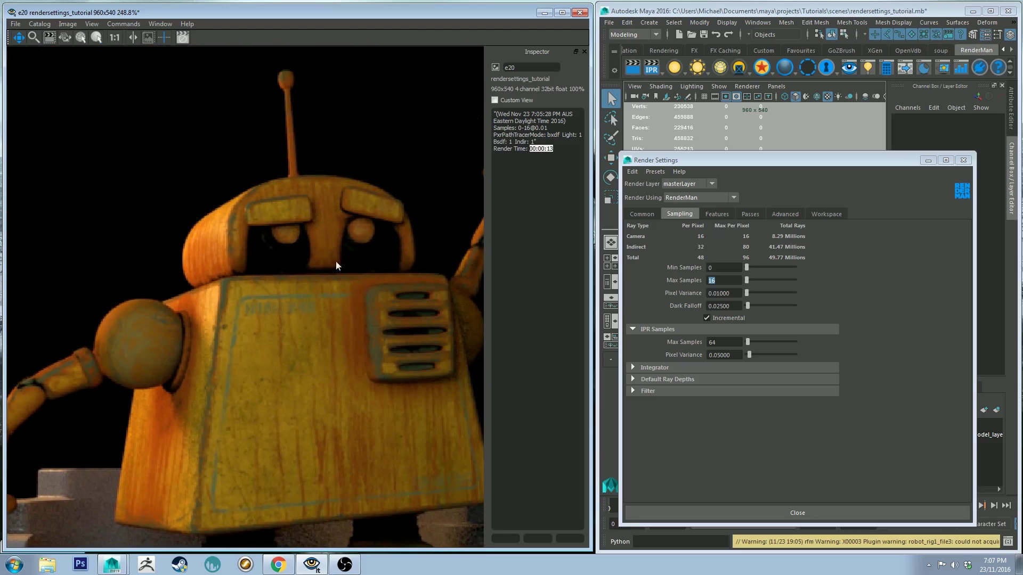
pyautogui.moveTo(356, 265); pyautogui.dragTo(273, 324)
pyautogui.moveTo(176, 320); pyautogui.dragTo(132, 348)
pyautogui.moveTo(172, 392); pyautogui.dragTo(198, 277)
pyautogui.moveTo(283, 259); pyautogui.dragTo(377, 250)
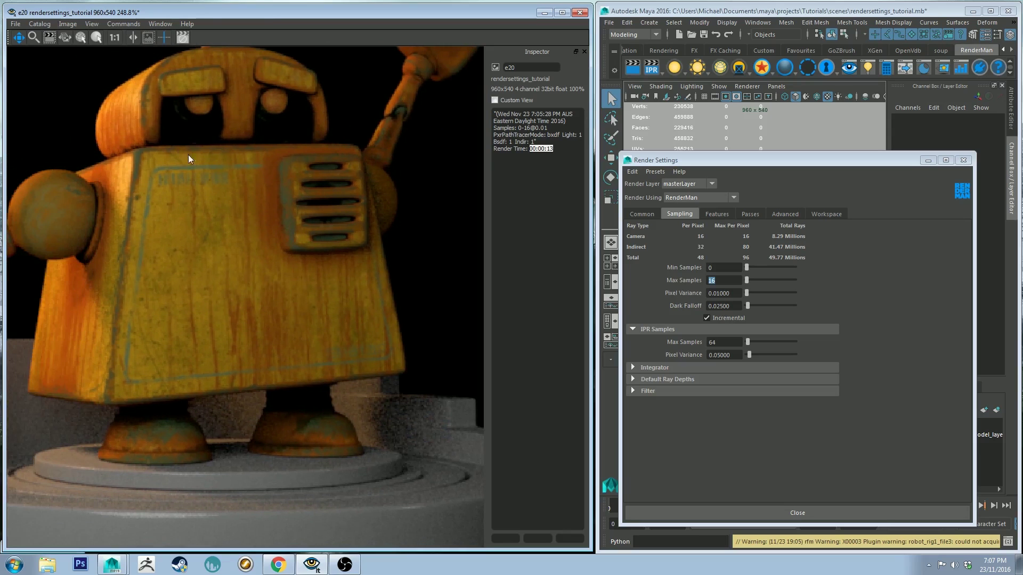
pyautogui.click(114, 37)
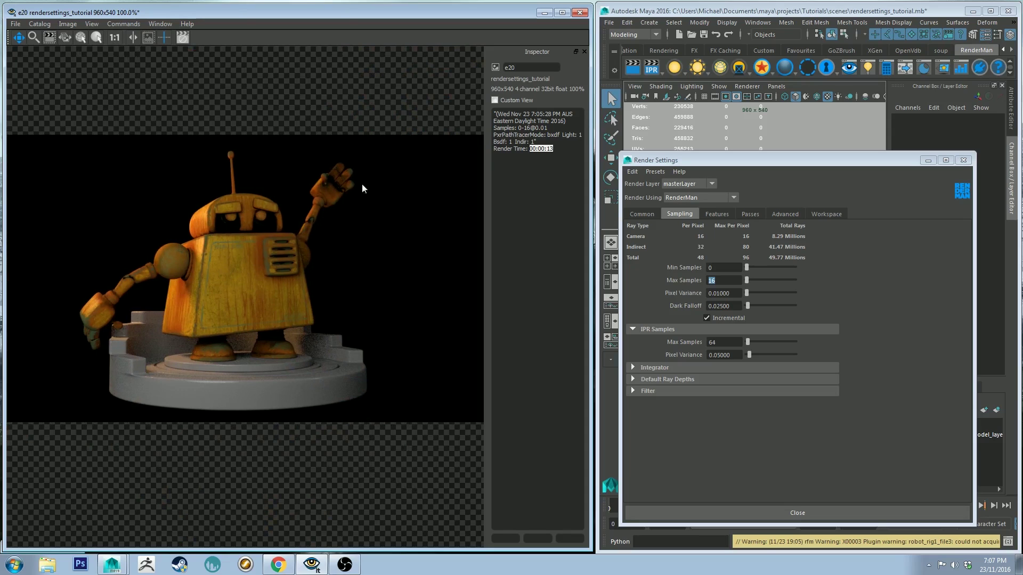
# Raise Max Samples to 32 and re-render
pyautogui.click(747, 166)
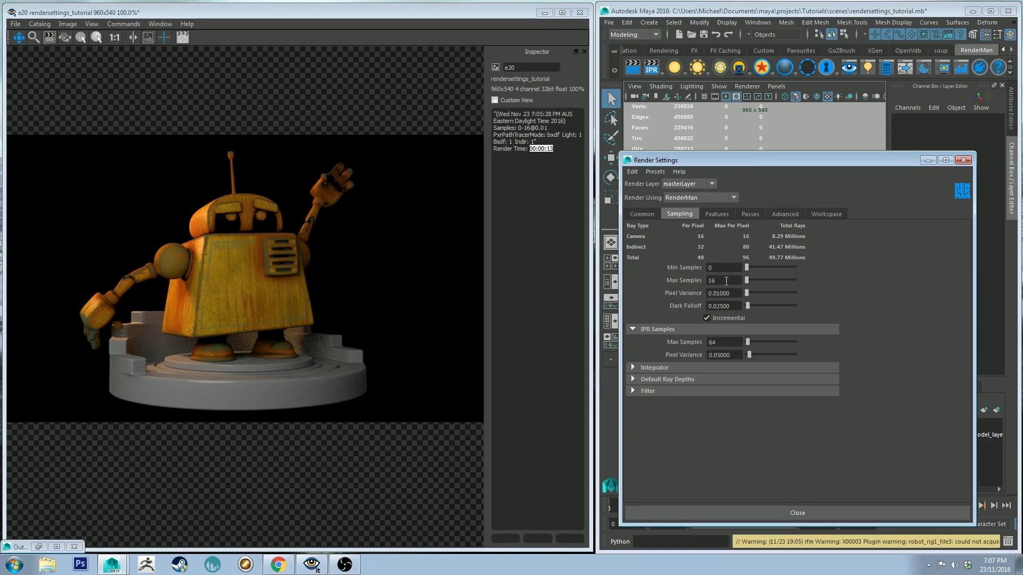
pyautogui.write('32')
pyautogui.press('Return')
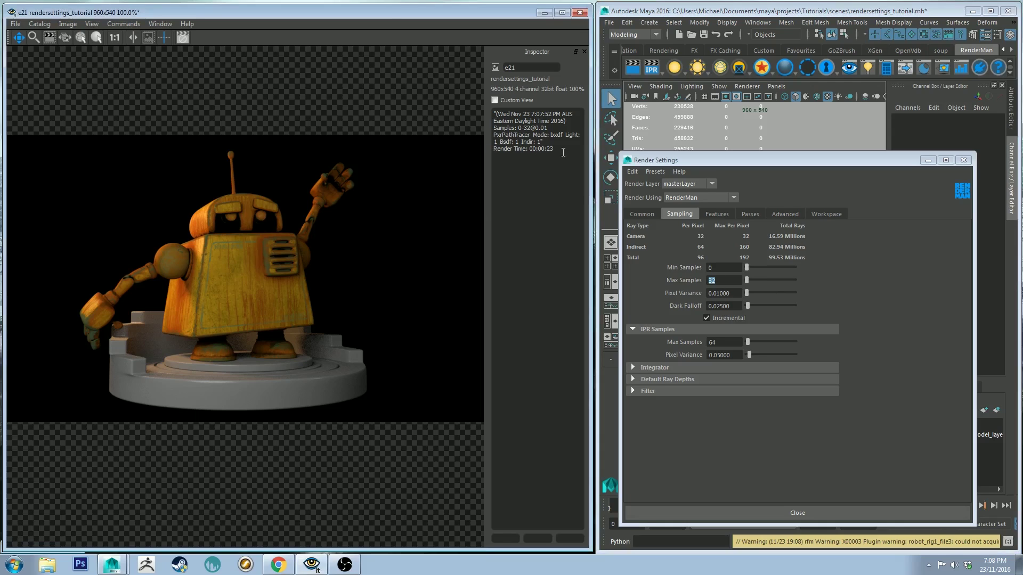
pyautogui.click(722, 278)
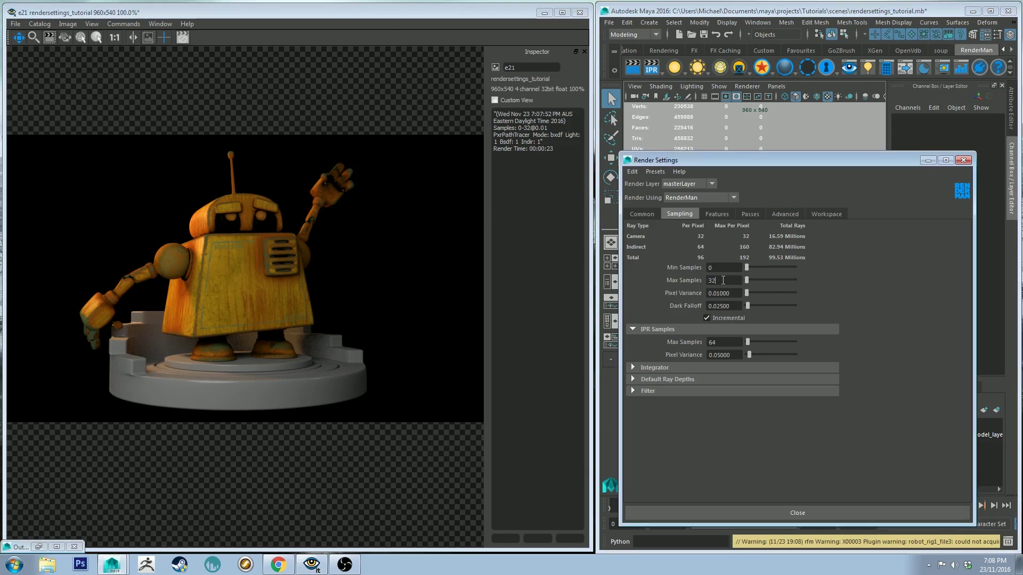
# Set Max Samples to 64, render, and check the 40-second render time
pyautogui.write('64')
pyautogui.press('Return')
pyautogui.click(632, 68)
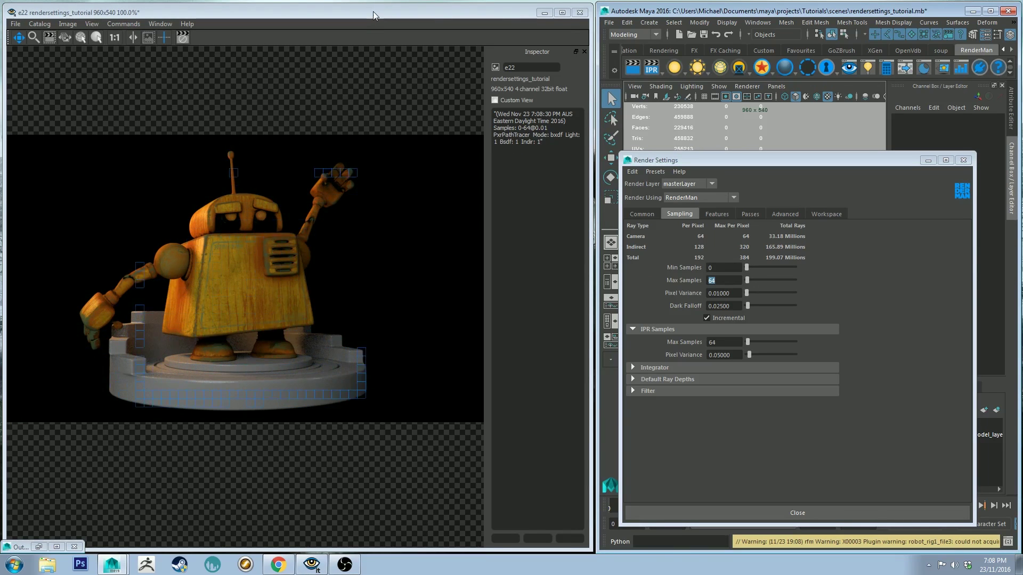
pyautogui.doubleClick(530, 152)
pyautogui.moveTo(531, 152); pyautogui.dragTo(513, 149)
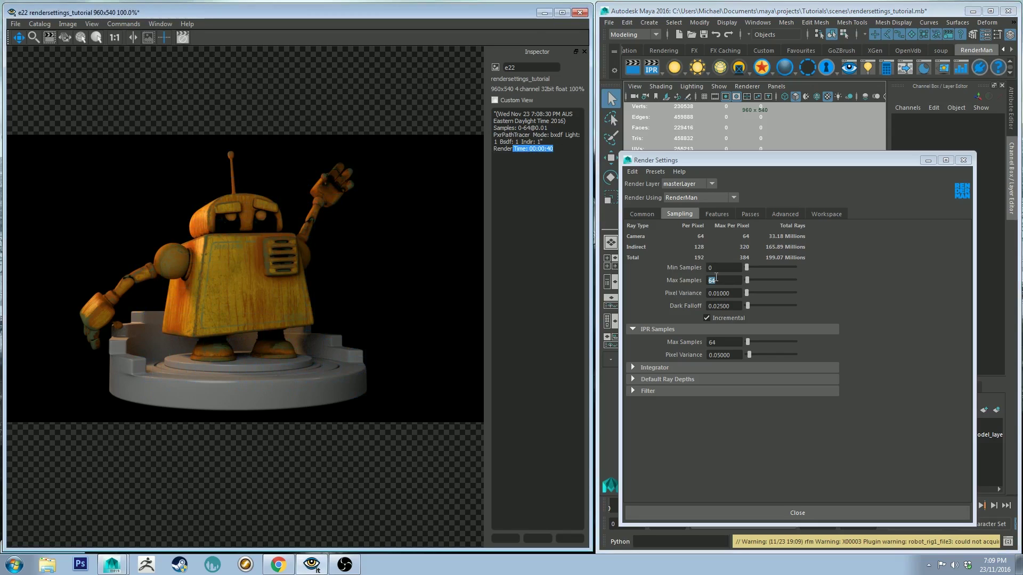
# Set Max Samples to 128 and render the robot again
pyautogui.write('128')
pyautogui.press('Return')
pyautogui.click(632, 66)
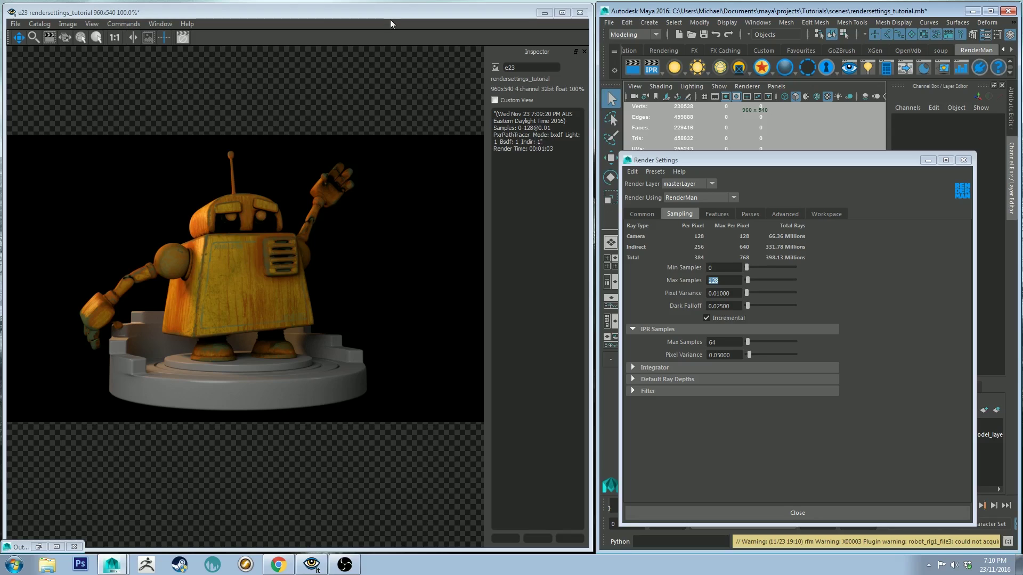
# Show the render catalog and zoom into the 128-sample robot render
pyautogui.click(545, 147)
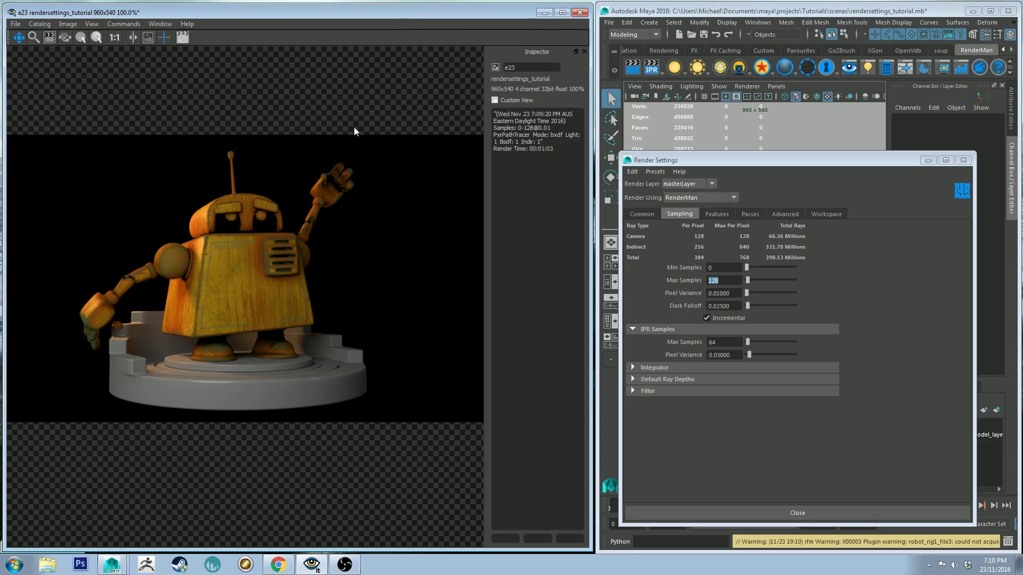
pyautogui.hotkey('ctrl', 'k')
pyautogui.moveTo(409, 213); pyautogui.dragTo(350, 207)
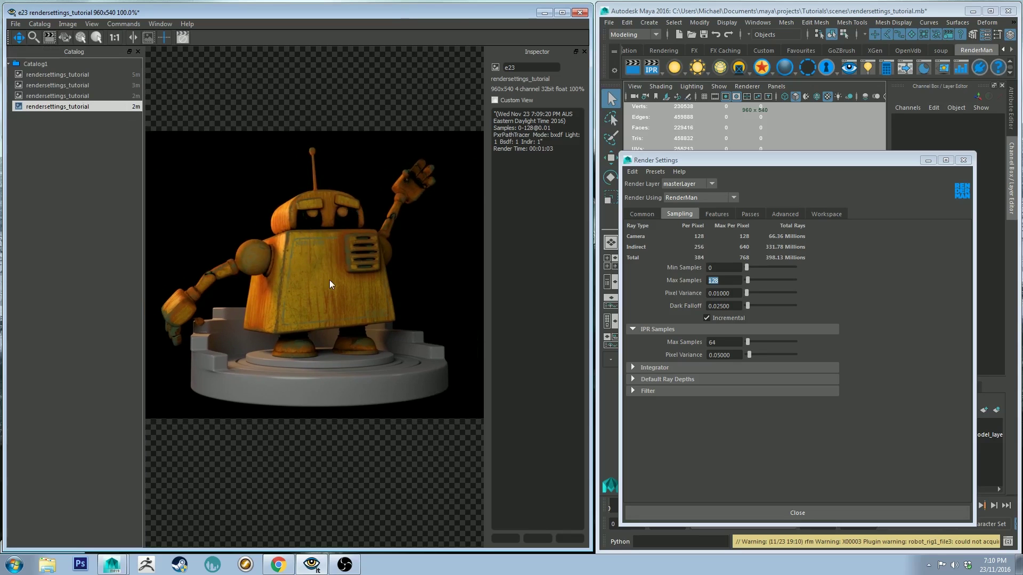
pyautogui.scroll(8, 329, 281)
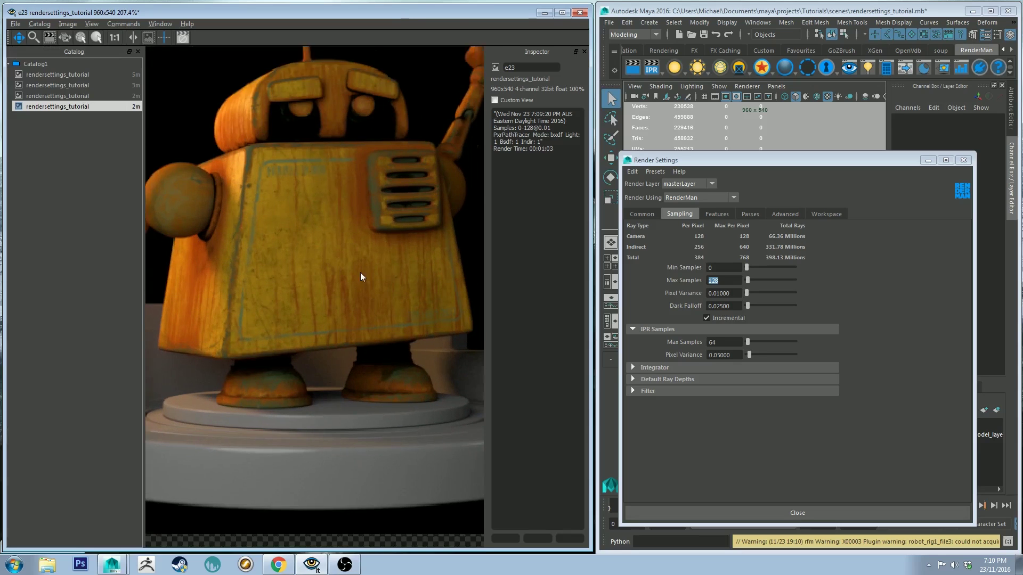
pyautogui.scroll(2, 308, 289)
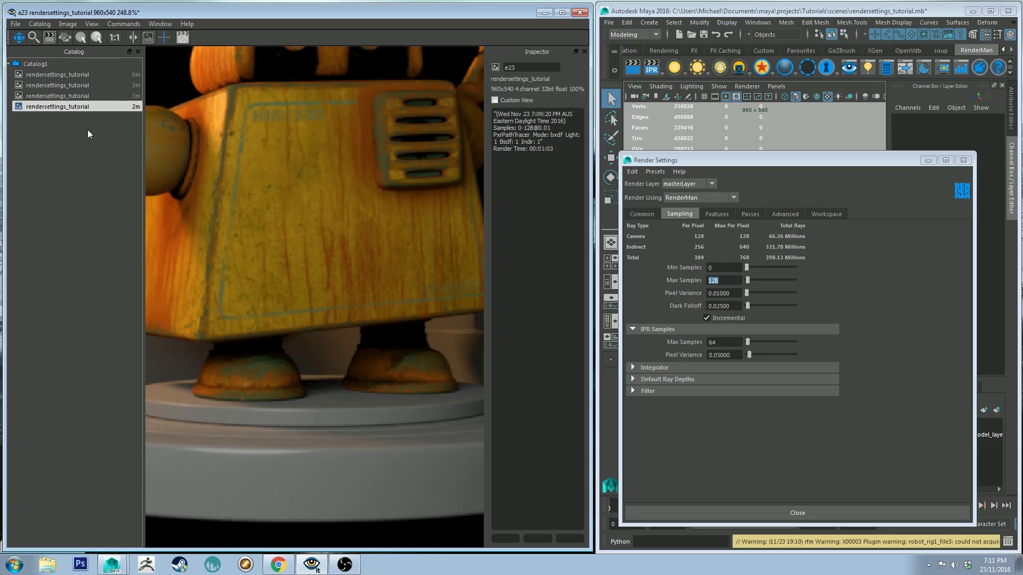
pyautogui.scroll(1, 341, 246)
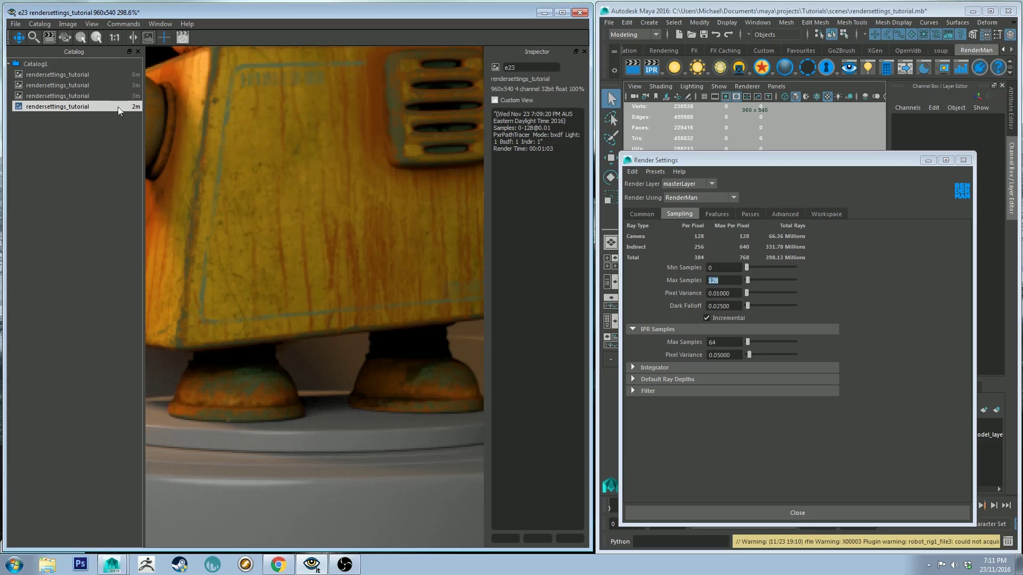
# Compare the catalog renders e20 (16 samples), e21 (32 samples) and the third entry
pyautogui.click(65, 75)
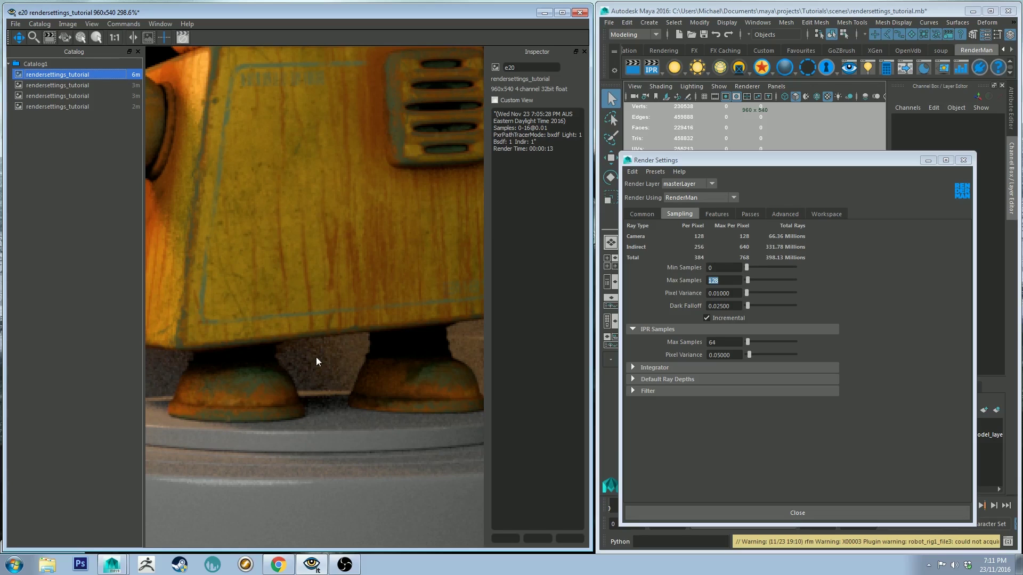
pyautogui.click(91, 87)
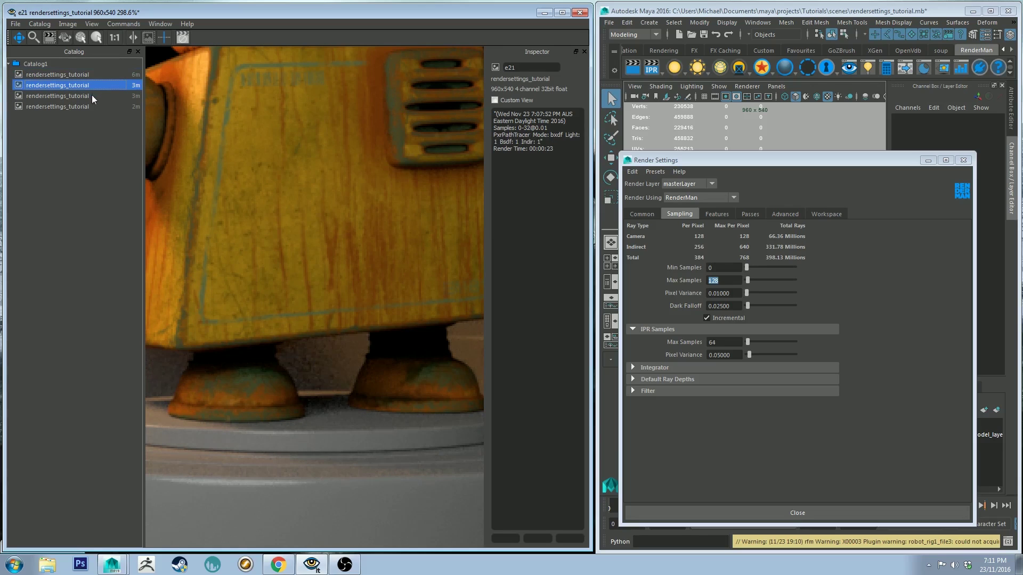
pyautogui.click(93, 98)
pyautogui.click(98, 107)
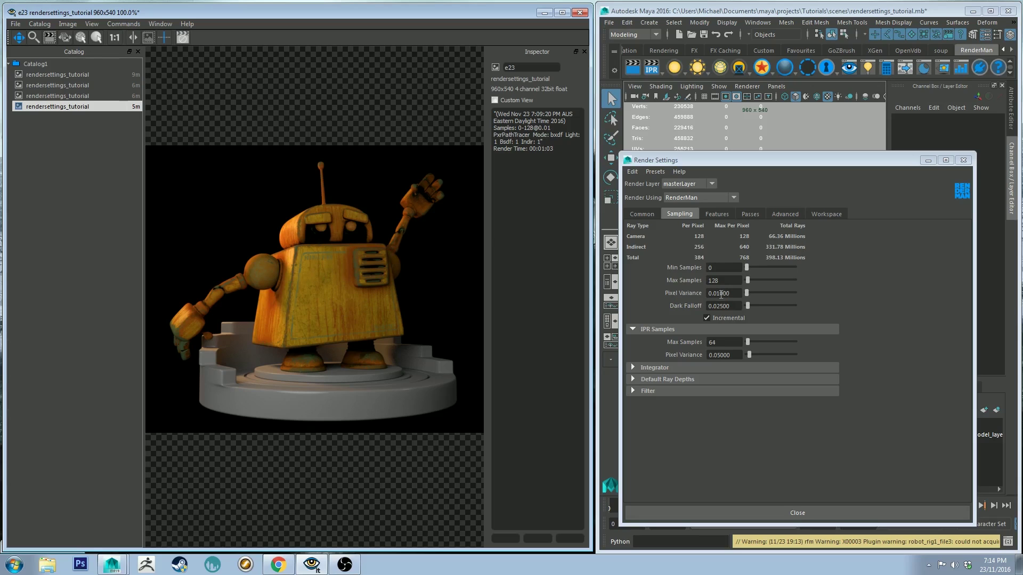
pyautogui.moveTo(731, 293); pyautogui.dragTo(702, 289)
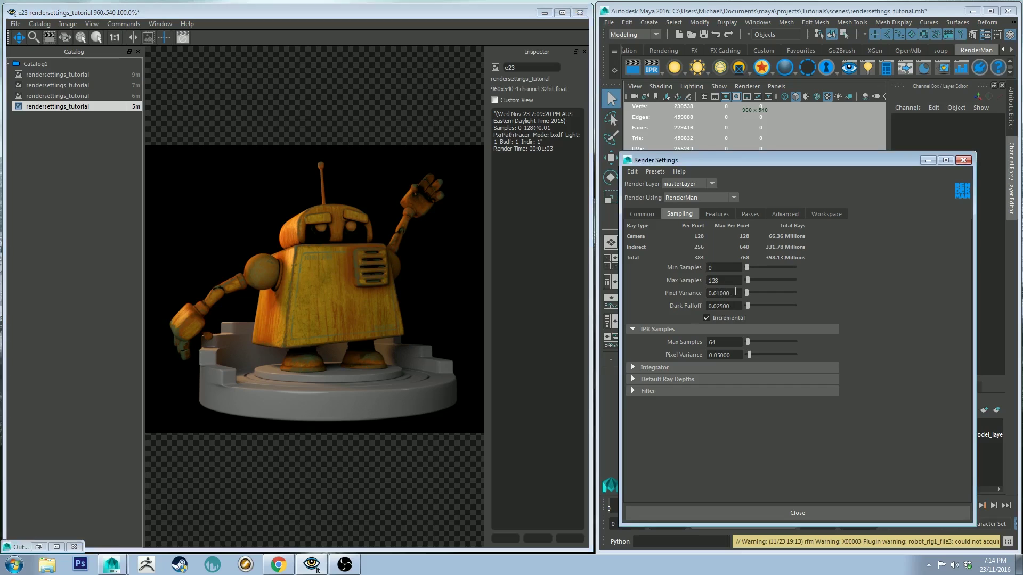
pyautogui.click(706, 292)
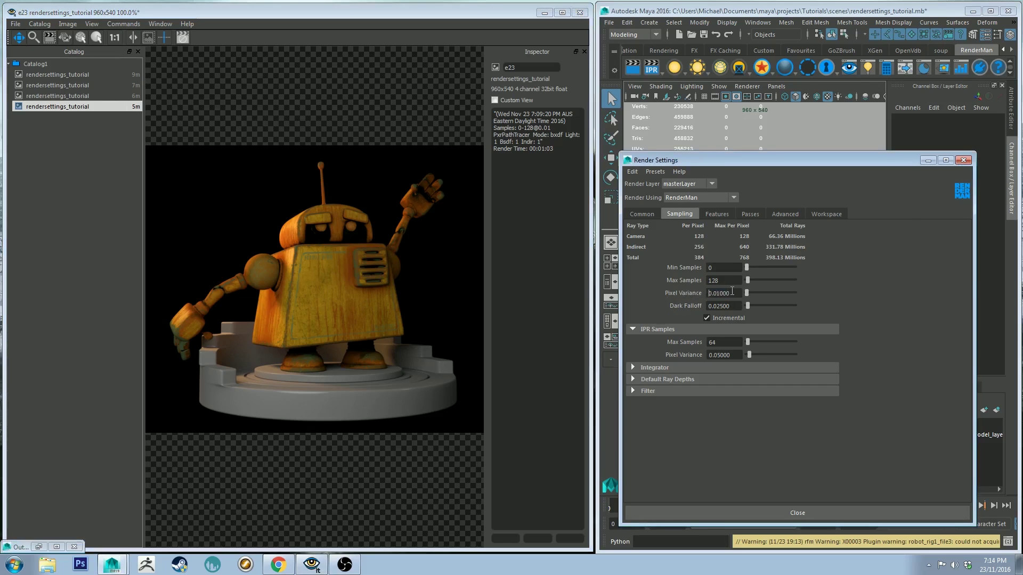
pyautogui.moveTo(727, 293); pyautogui.dragTo(702, 293)
pyautogui.click(705, 294)
pyautogui.click(735, 293)
pyautogui.press('Tab')
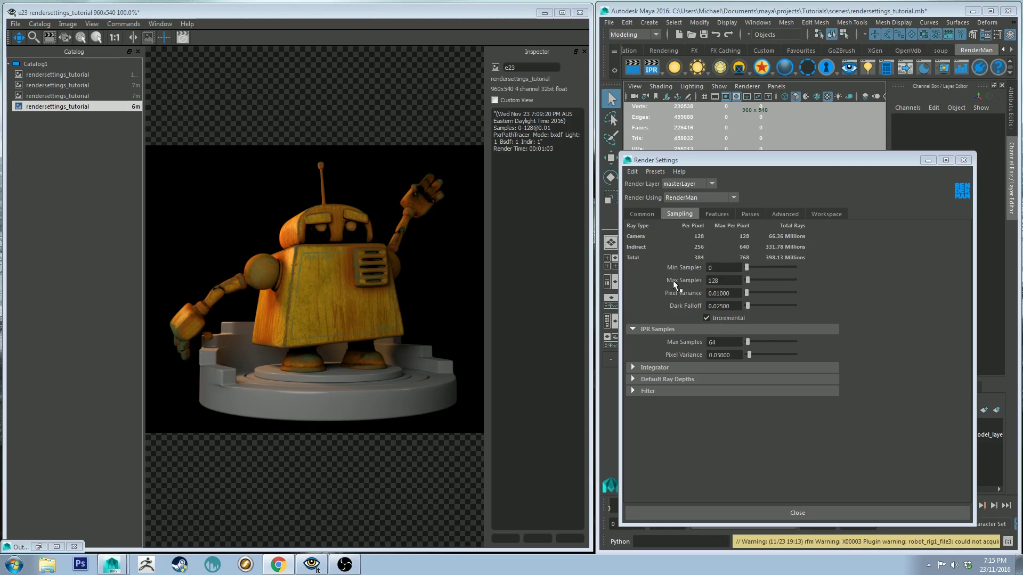
# Launch an interactive IPR render, orbit the camera around the robot, and select PxrDiskLight2
pyautogui.click(733, 342)
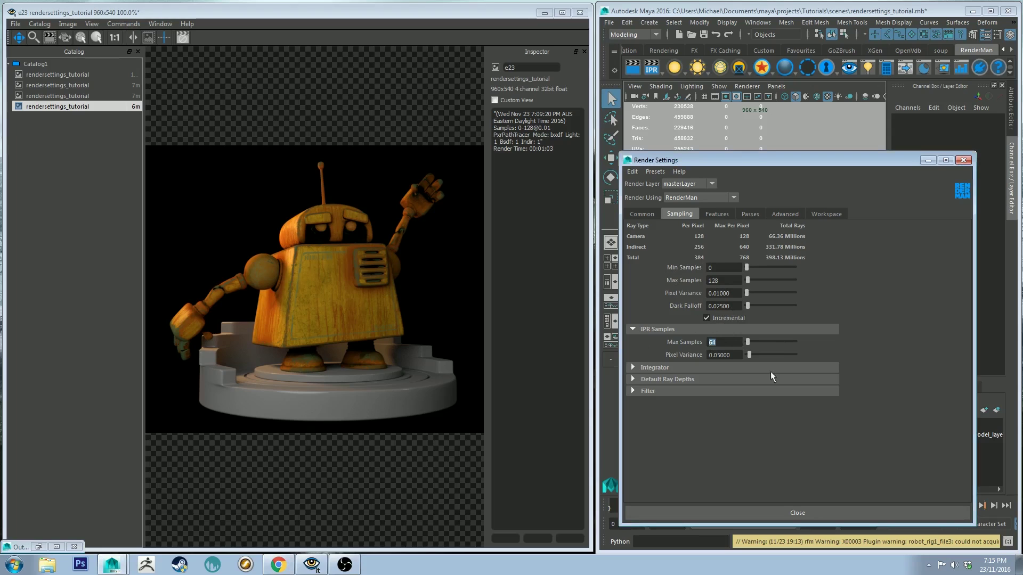
pyautogui.click(654, 72)
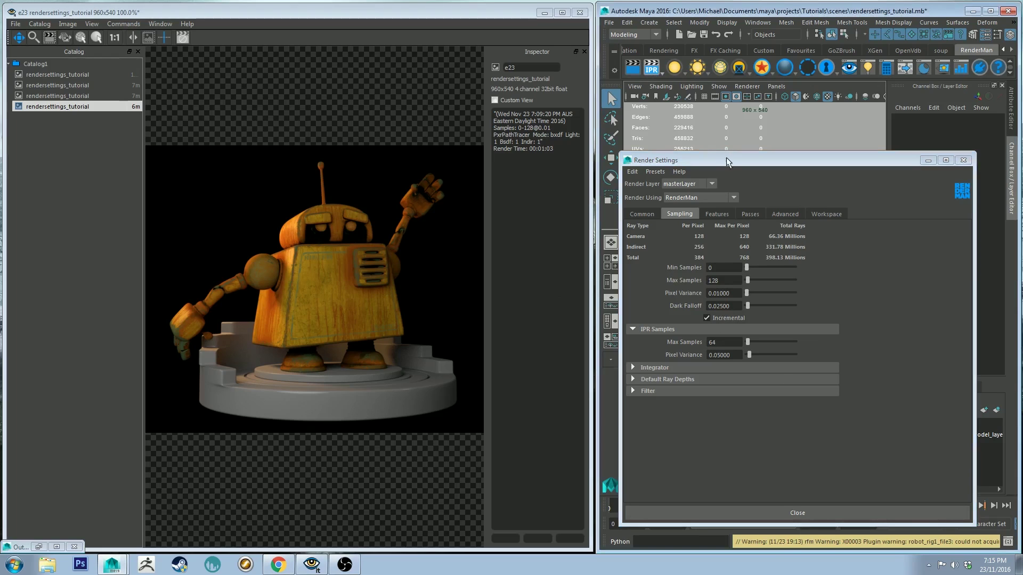
pyautogui.moveTo(725, 159); pyautogui.dragTo(1022, 142)
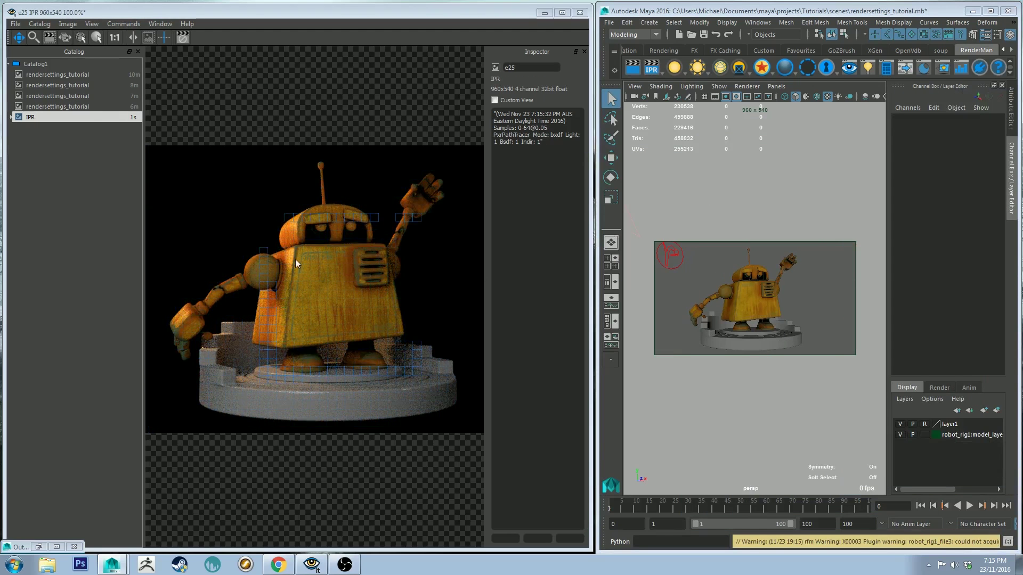
pyautogui.keyDown('alt'); pyautogui.moveTo(807, 270); pyautogui.dragTo(707, 271); pyautogui.keyUp('alt')
pyautogui.click(684, 269)
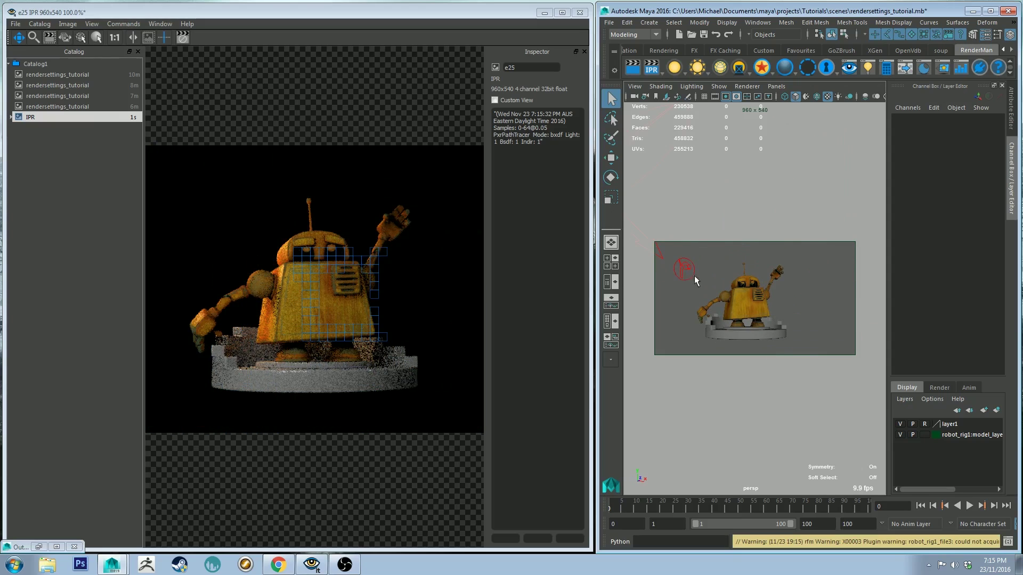
# Disable the disk light's colour temperature and desaturate its Color from red to white
pyautogui.click(1012, 98)
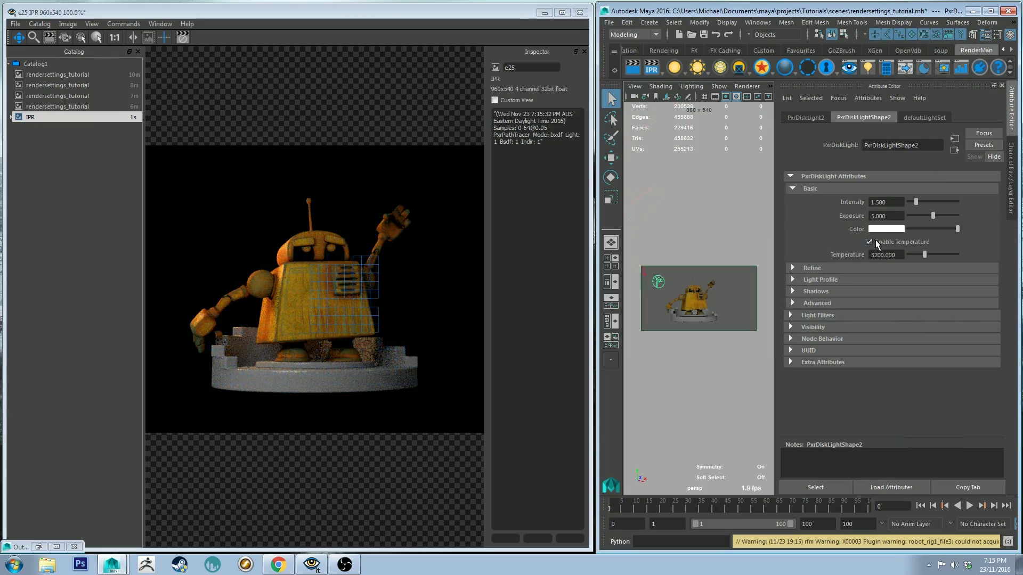
pyautogui.click(875, 240)
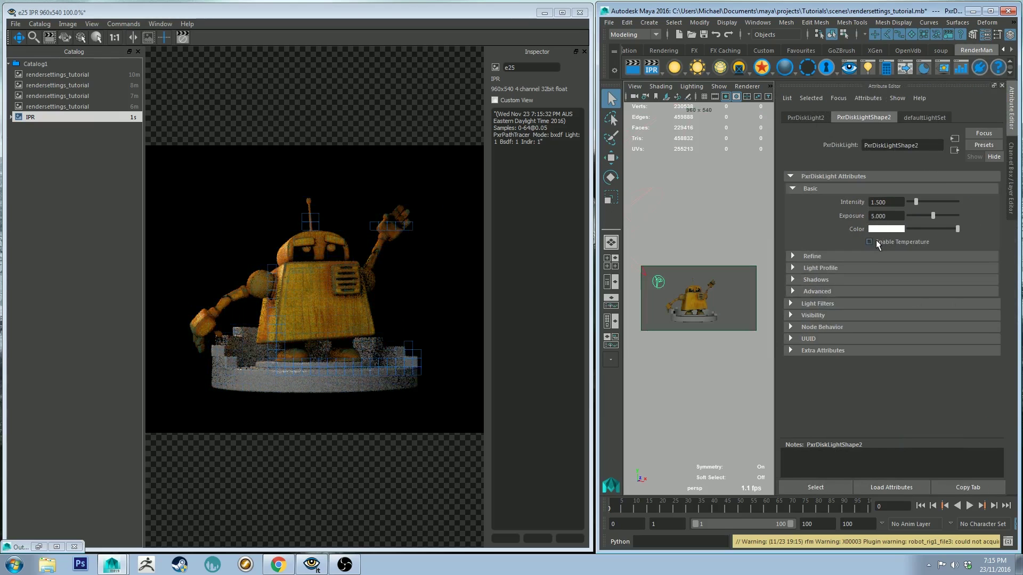
pyautogui.click(886, 228)
pyautogui.click(916, 274)
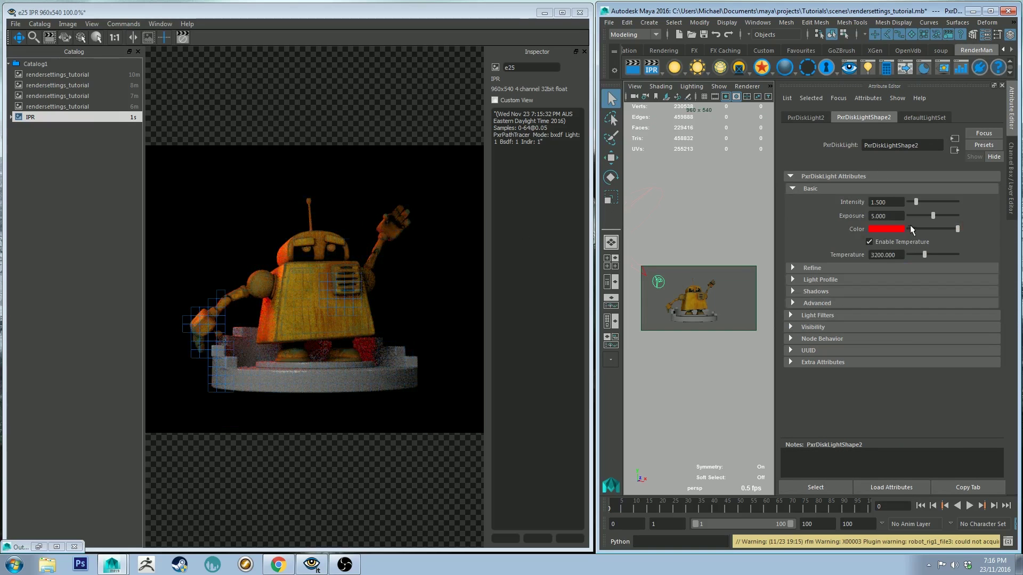
pyautogui.click(884, 229)
pyautogui.moveTo(835, 269); pyautogui.dragTo(813, 272)
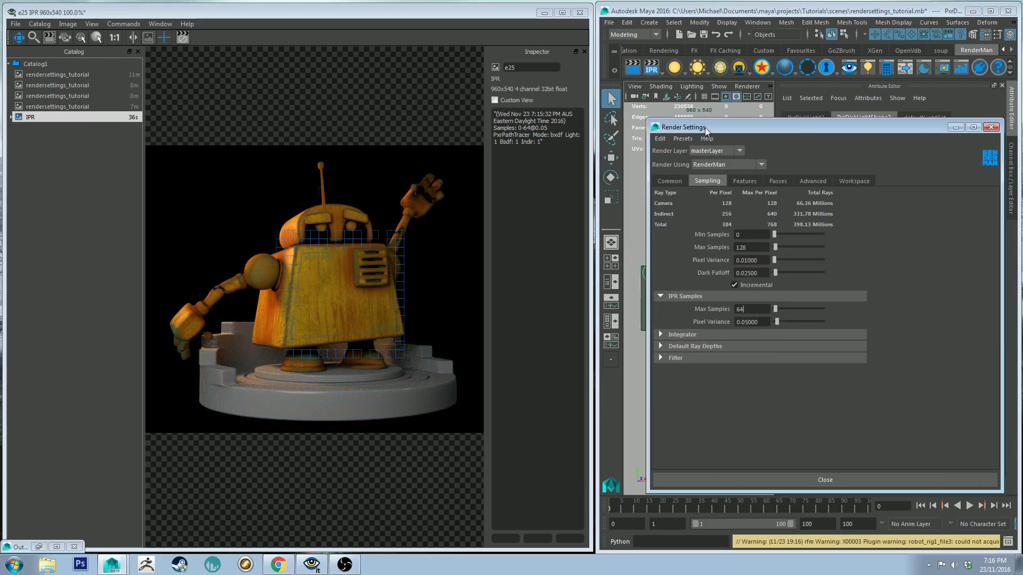
# Reopen RenderMan render settings and confirm IPR Max Samples at 64
pyautogui.moveTo(704, 127); pyautogui.dragTo(666, 121)
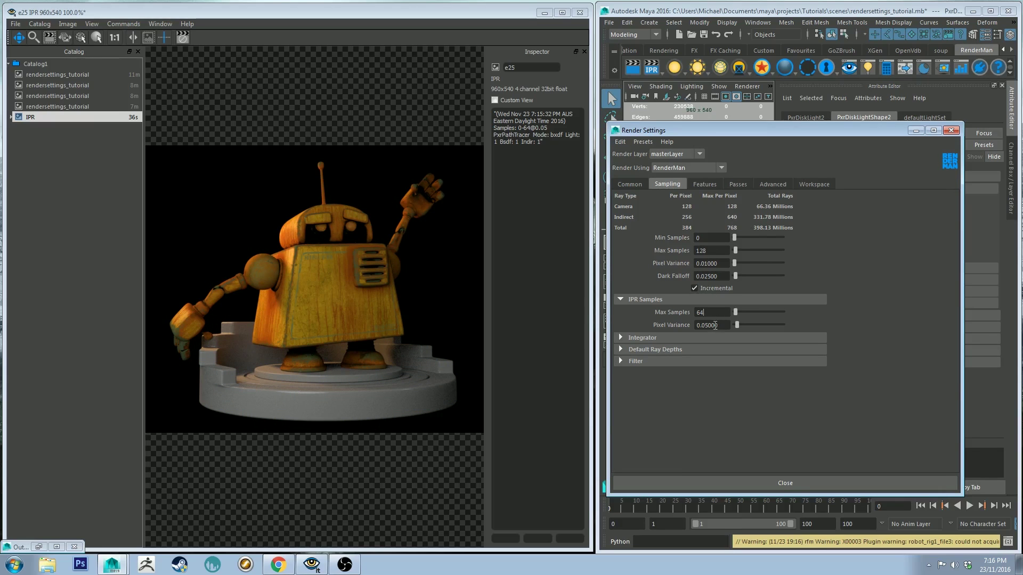
pyautogui.press('Tab')
# Expand the Integrator section and try the VCM integrator to compare its options with Path Tracer
pyautogui.click(641, 338)
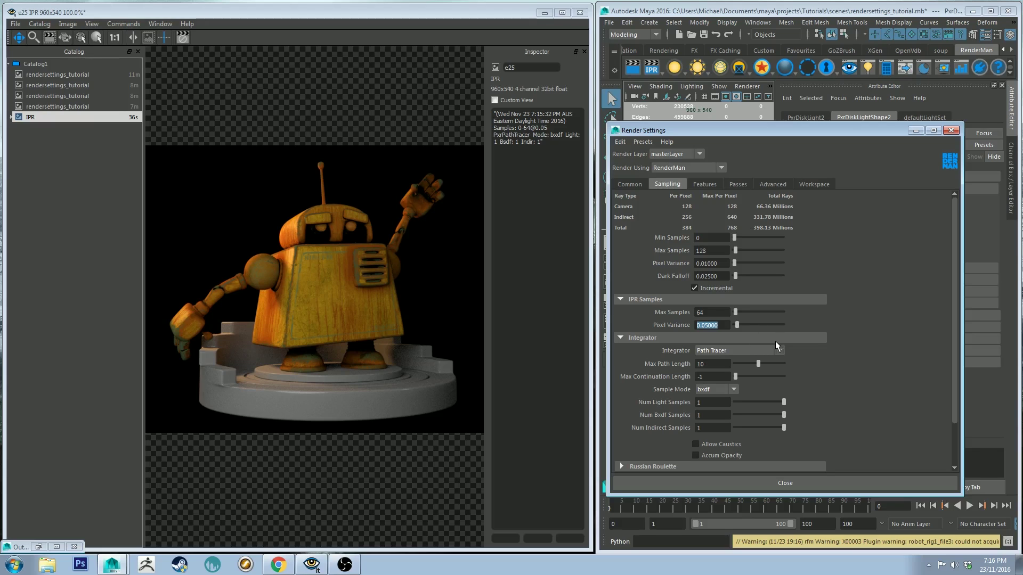
pyautogui.click(753, 349)
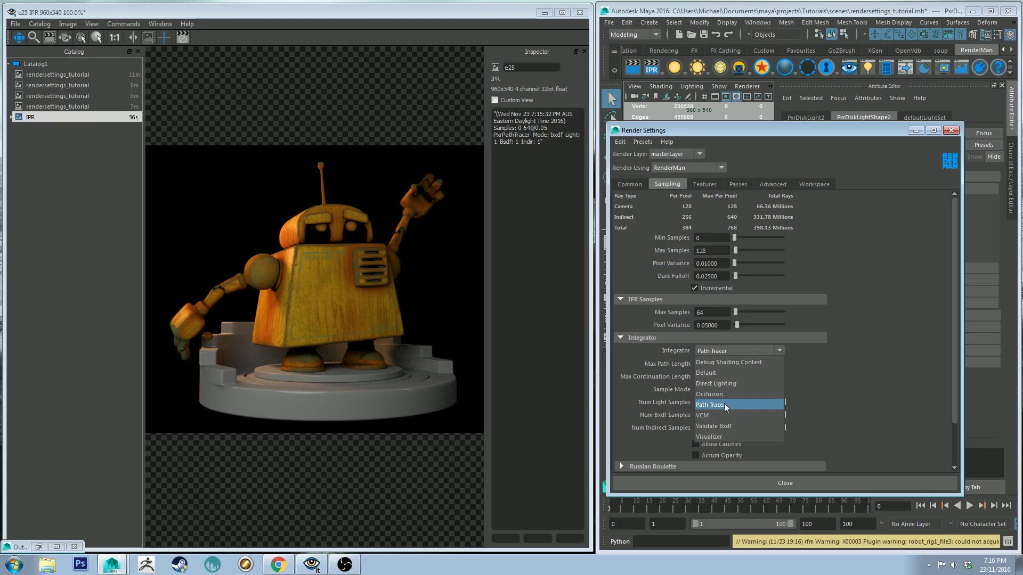
pyautogui.click(723, 404)
pyautogui.click(730, 352)
pyautogui.click(709, 415)
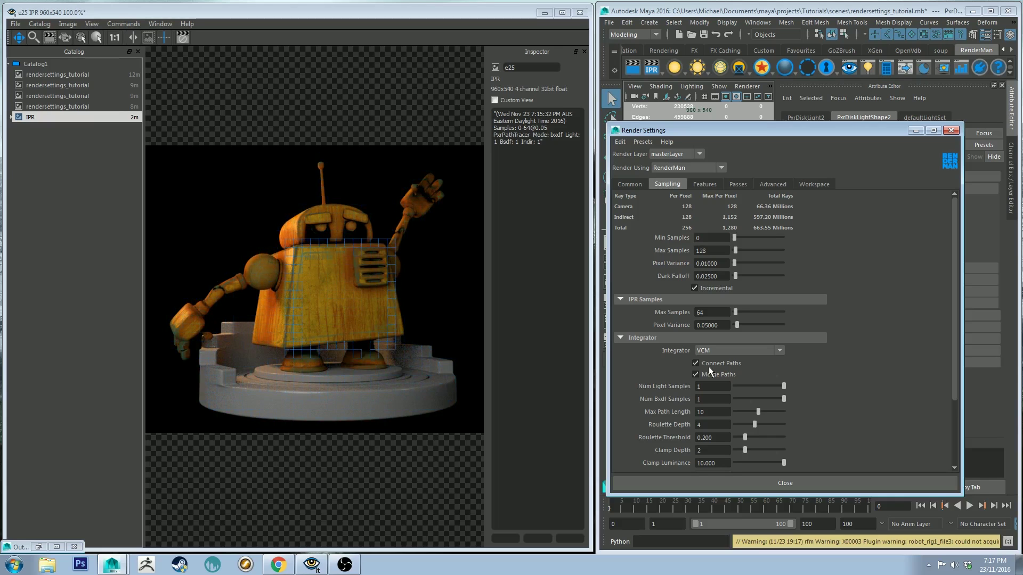
pyautogui.click(720, 351)
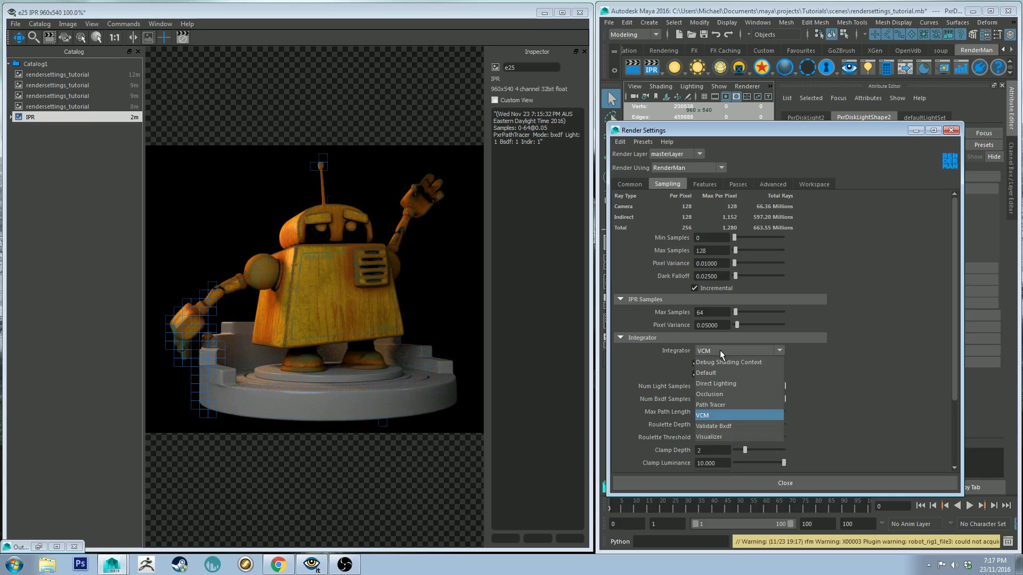
# Switch the integrator back to Path Tracer and lower Max Path Length from 10 to 3
pyautogui.click(727, 405)
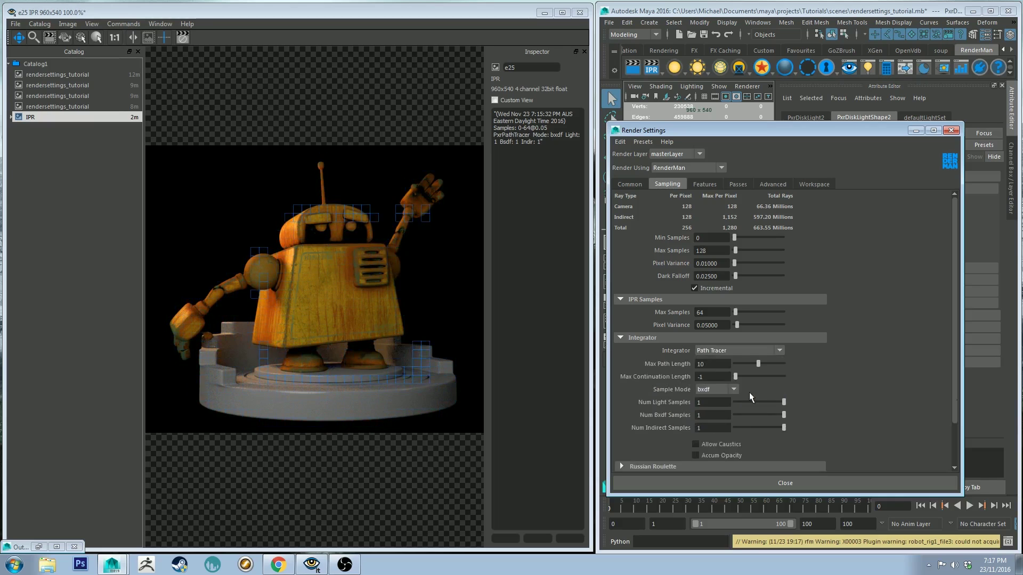
pyautogui.click(710, 364)
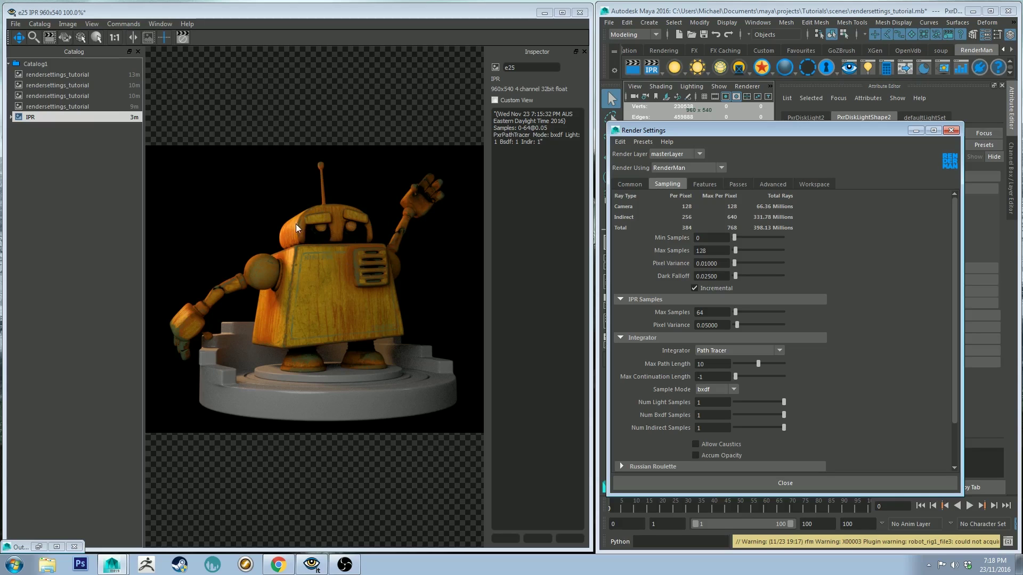
pyautogui.press('Return')
pyautogui.click(183, 37)
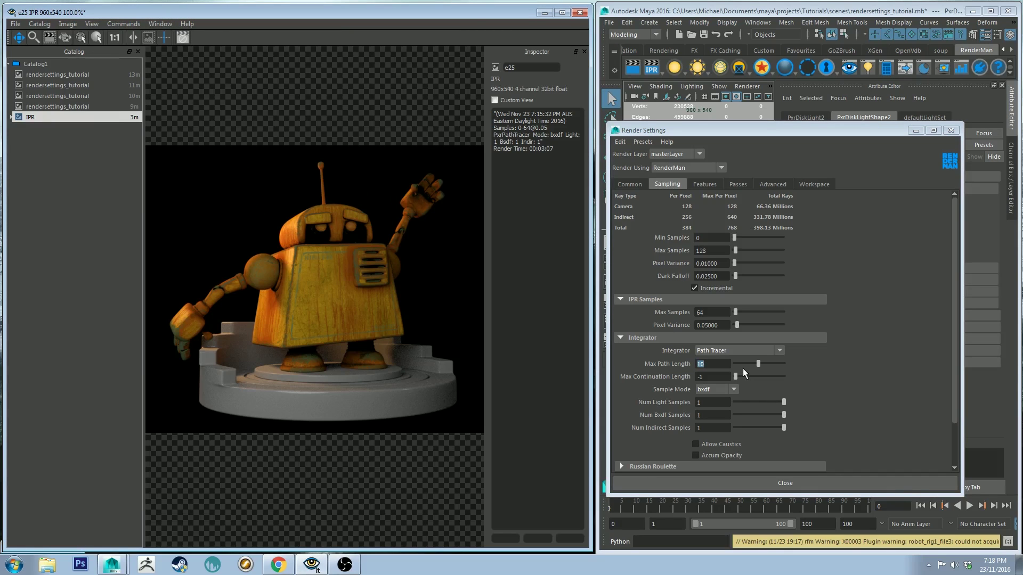
pyautogui.write('3')
pyautogui.press('Return')
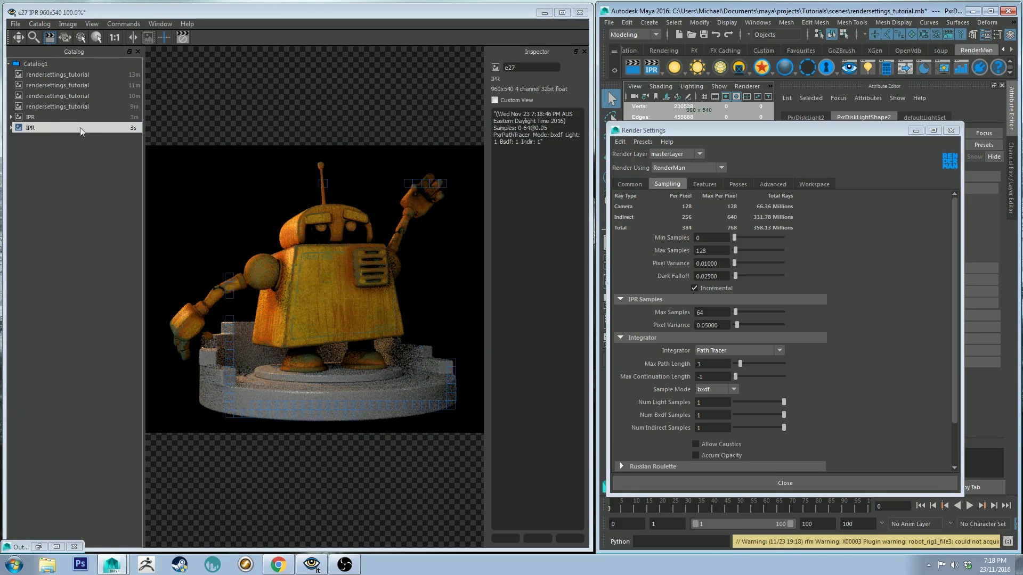
# Split the it viewer into two side-by-side images and hide the Inspector
pyautogui.click(154, 25)
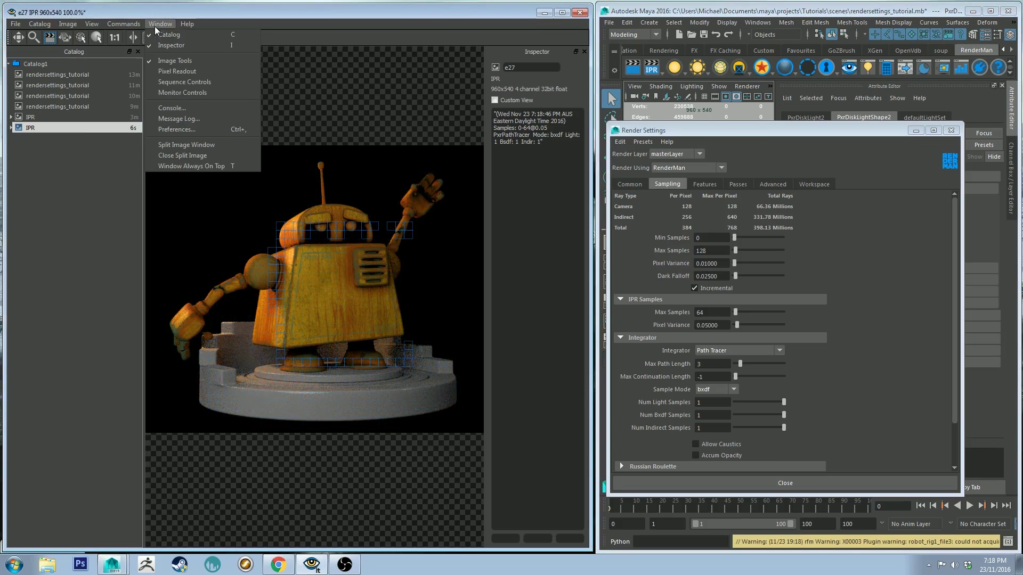
pyautogui.click(186, 146)
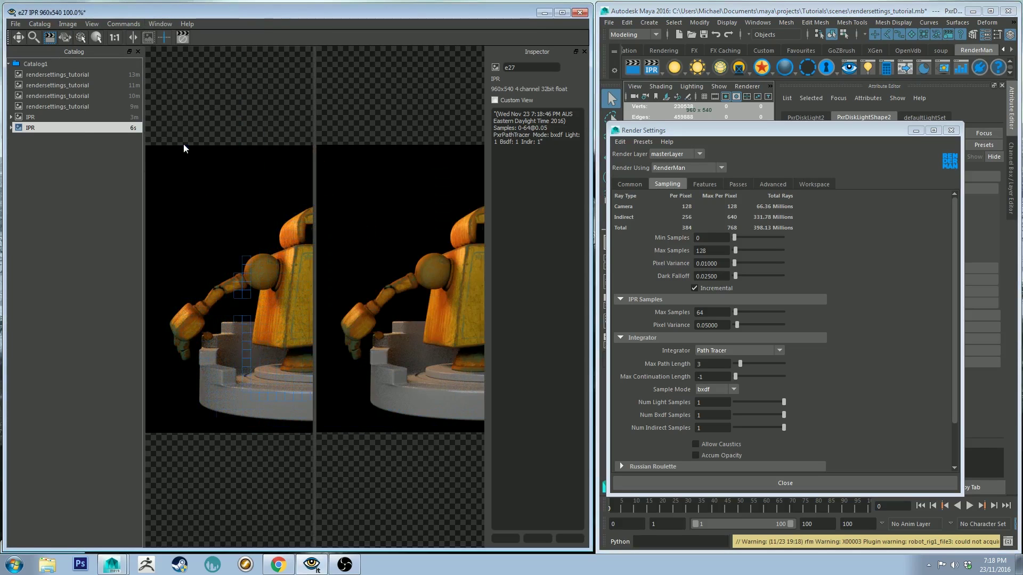
pyautogui.moveTo(433, 239); pyautogui.dragTo(343, 228, button='middle')
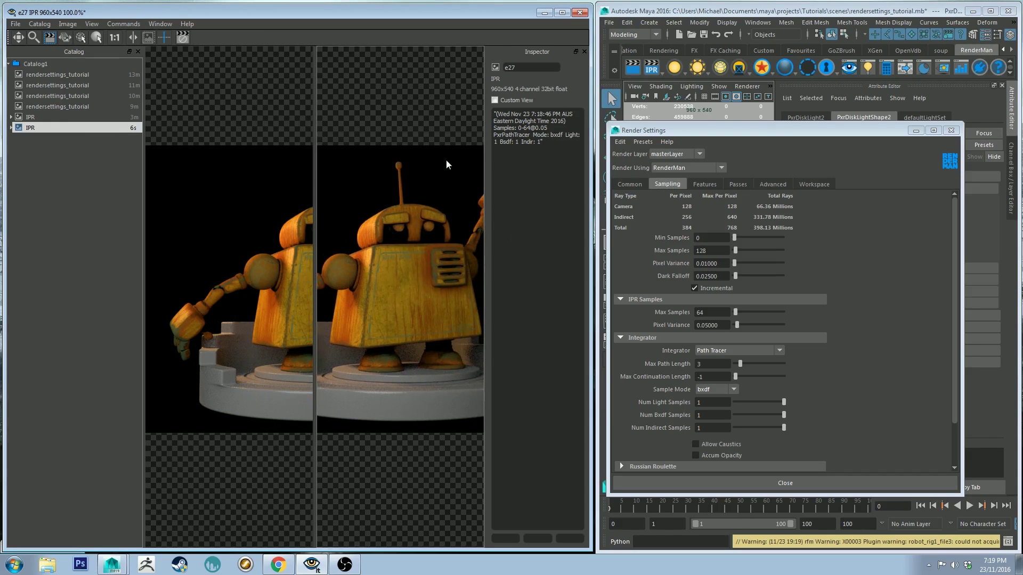
pyautogui.hotkey('ctrl', 'i')
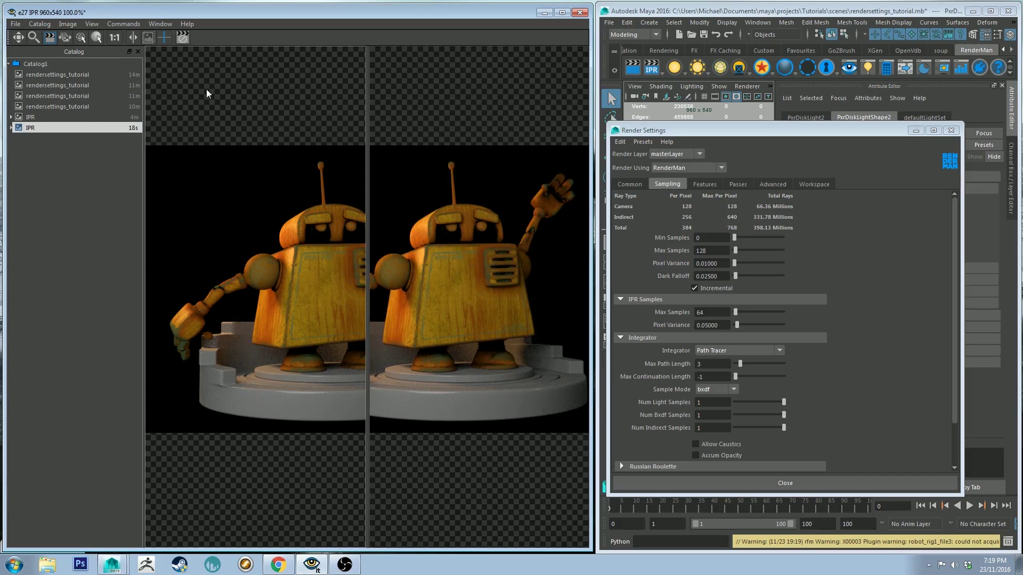
# Flip back and forth between the two IPR renders in the catalog to compare them
pyautogui.click(97, 116)
pyautogui.click(95, 128)
pyautogui.click(100, 116)
pyautogui.click(98, 125)
pyautogui.click(98, 118)
pyautogui.click(98, 128)
pyautogui.click(99, 117)
pyautogui.click(98, 127)
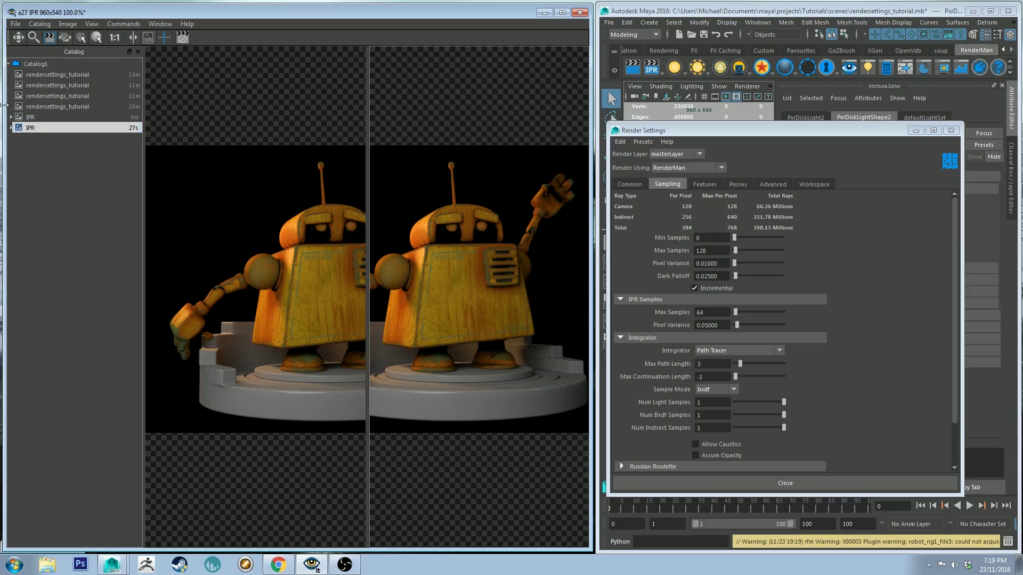
# Browse the earlier rendersettings_tutorial renders, then load the 4-minute IPR render for comparison
pyautogui.click(84, 96)
pyautogui.click(80, 85)
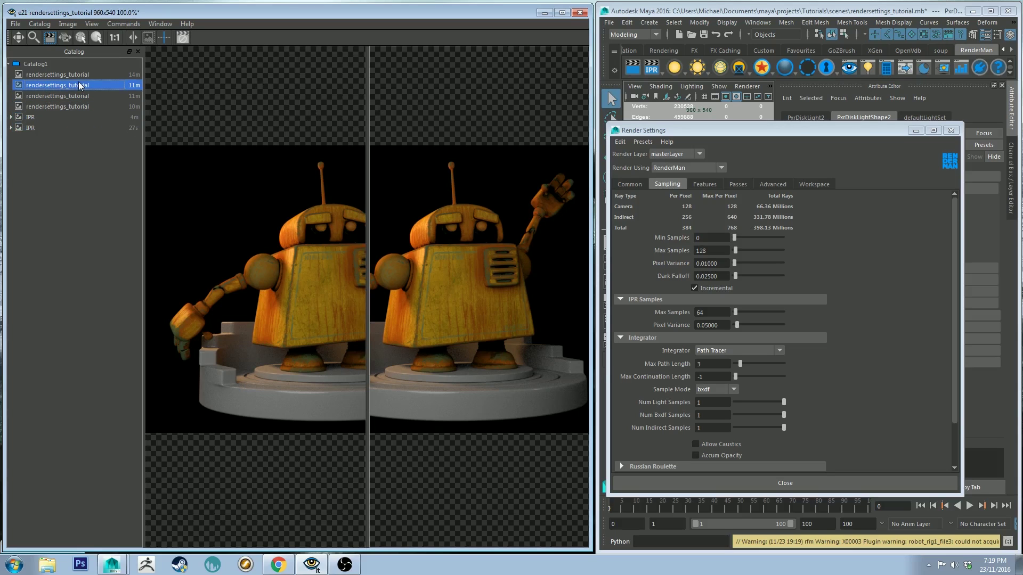
pyautogui.click(81, 77)
pyautogui.click(70, 97)
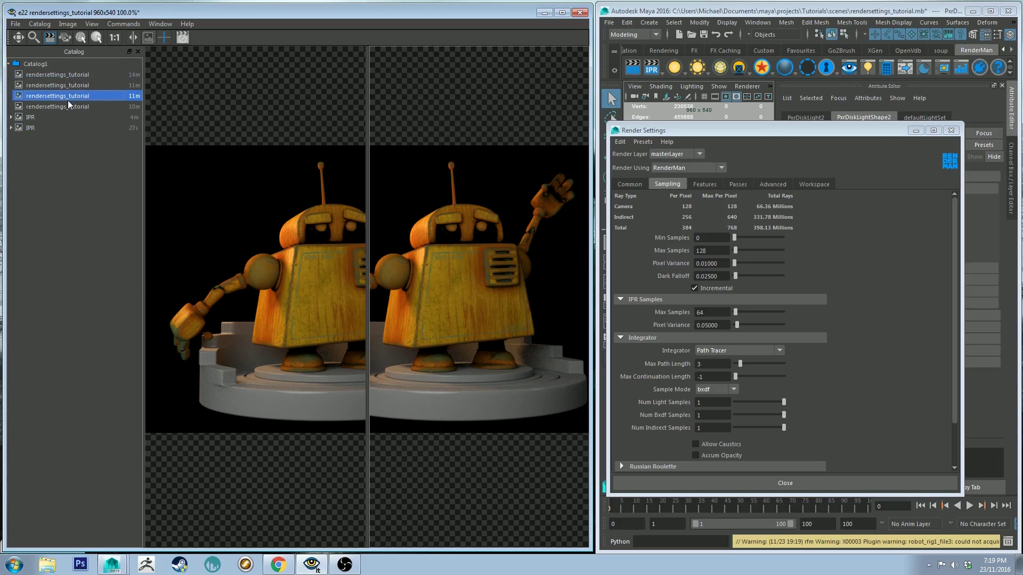
pyautogui.click(74, 76)
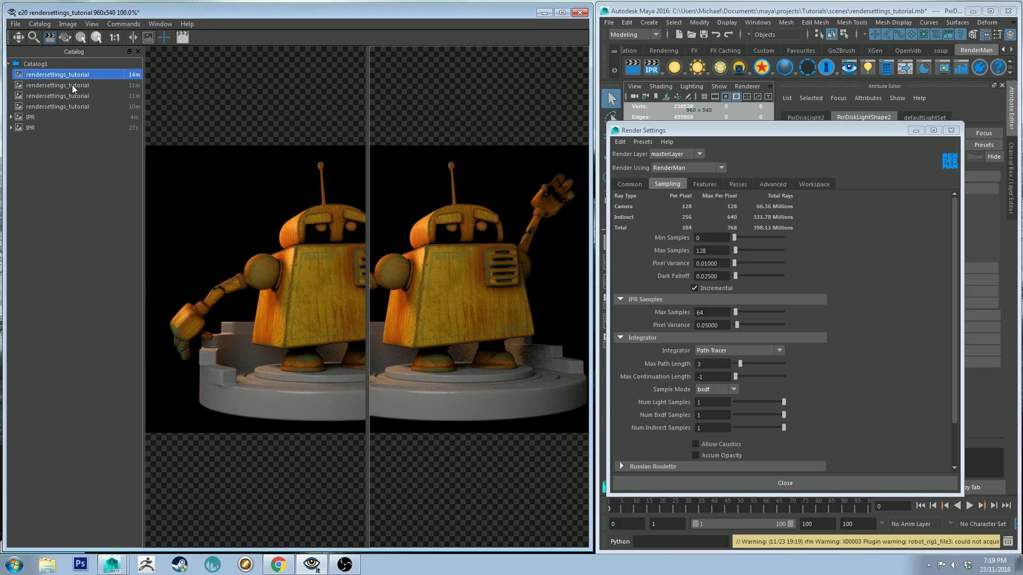
pyautogui.moveTo(75, 81)
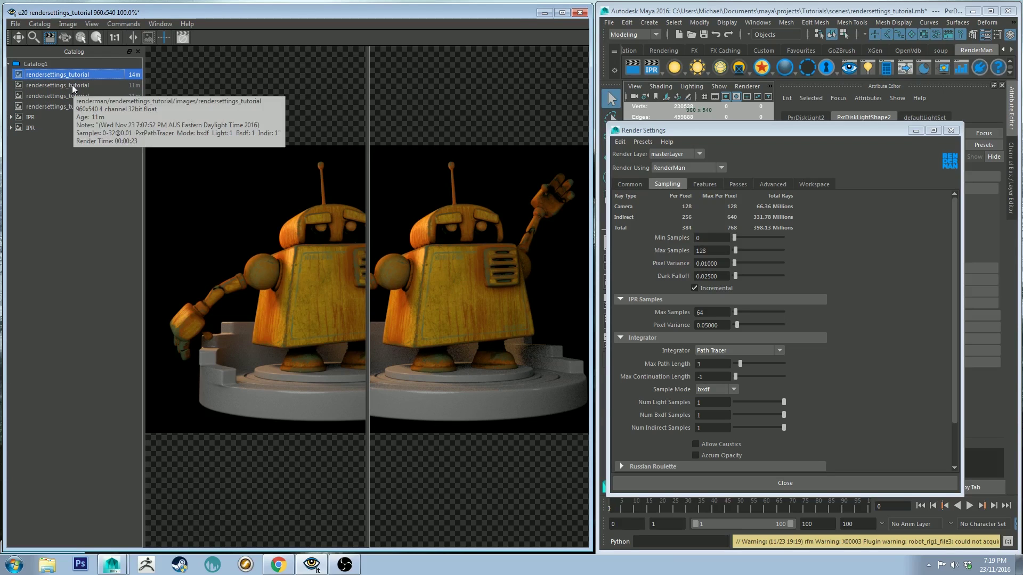
pyautogui.click(41, 128)
pyautogui.click(421, 85)
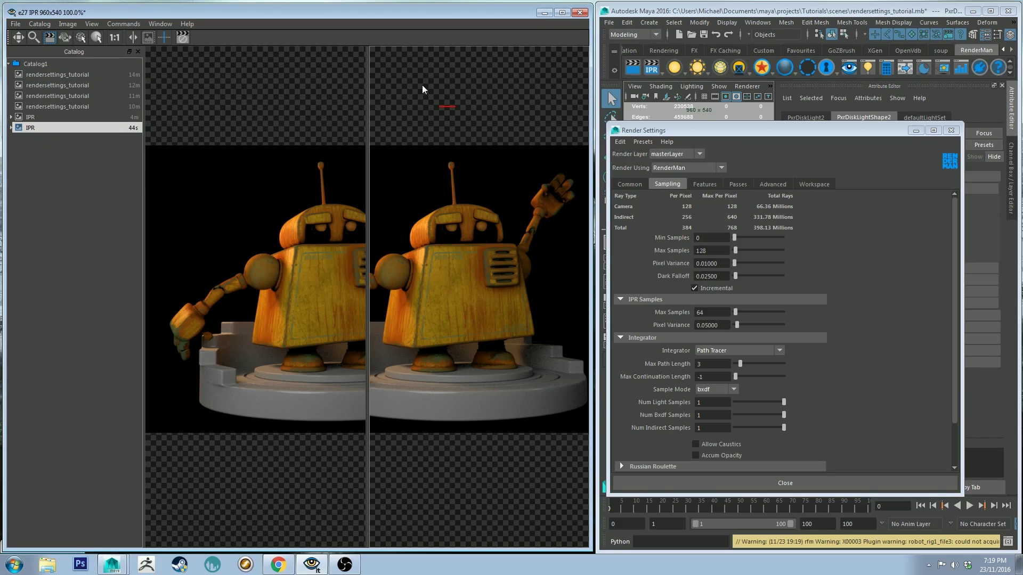
pyautogui.click(58, 117)
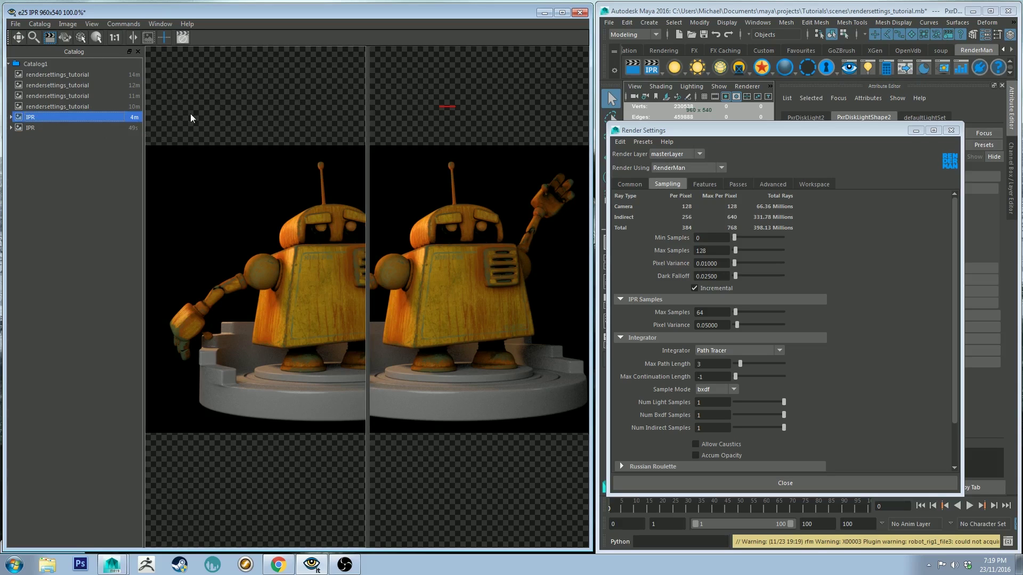
# Pan the left and right split images so the robot's body and base line up
pyautogui.moveTo(328, 238); pyautogui.dragTo(268, 233, button='middle')
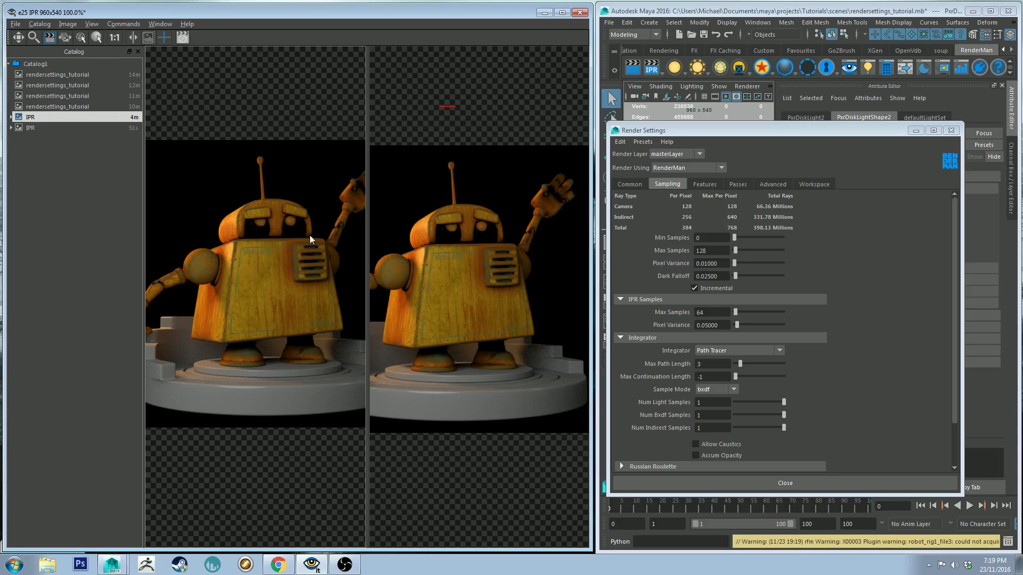
pyautogui.moveTo(314, 235); pyautogui.dragTo(309, 240, button='middle')
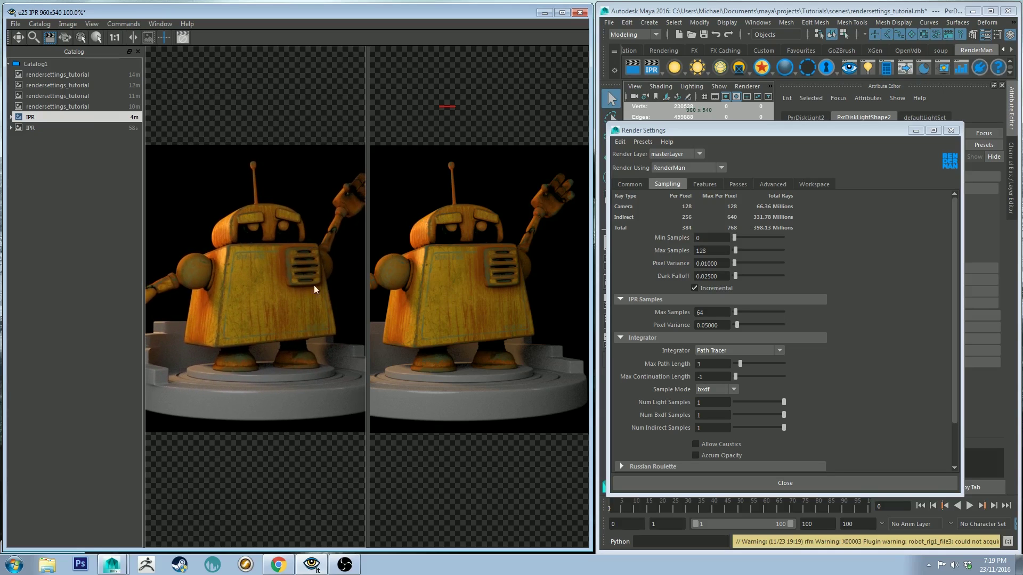
pyautogui.moveTo(310, 281); pyautogui.dragTo(254, 280, button='middle')
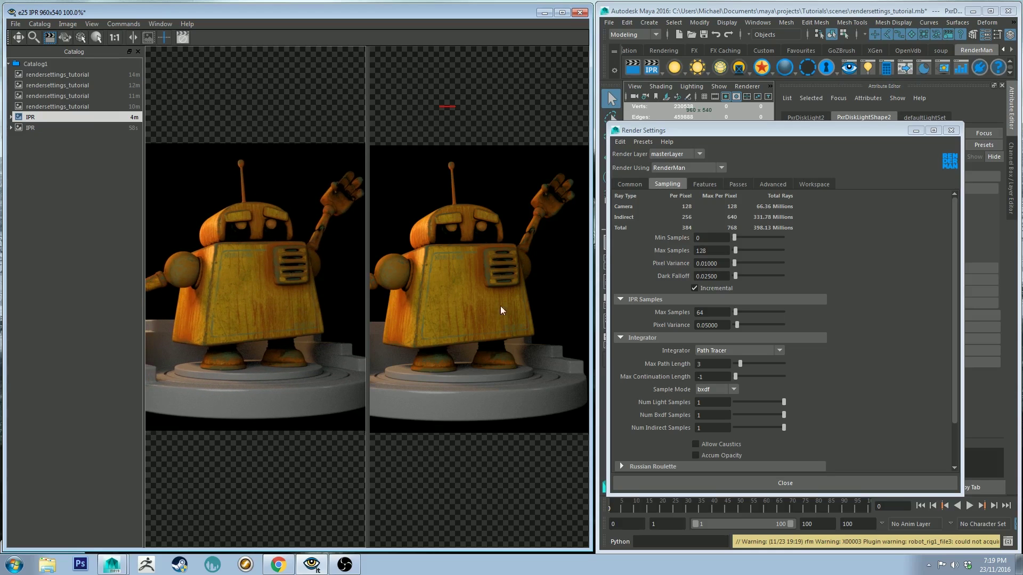
pyautogui.moveTo(327, 309); pyautogui.dragTo(347, 313, button='middle')
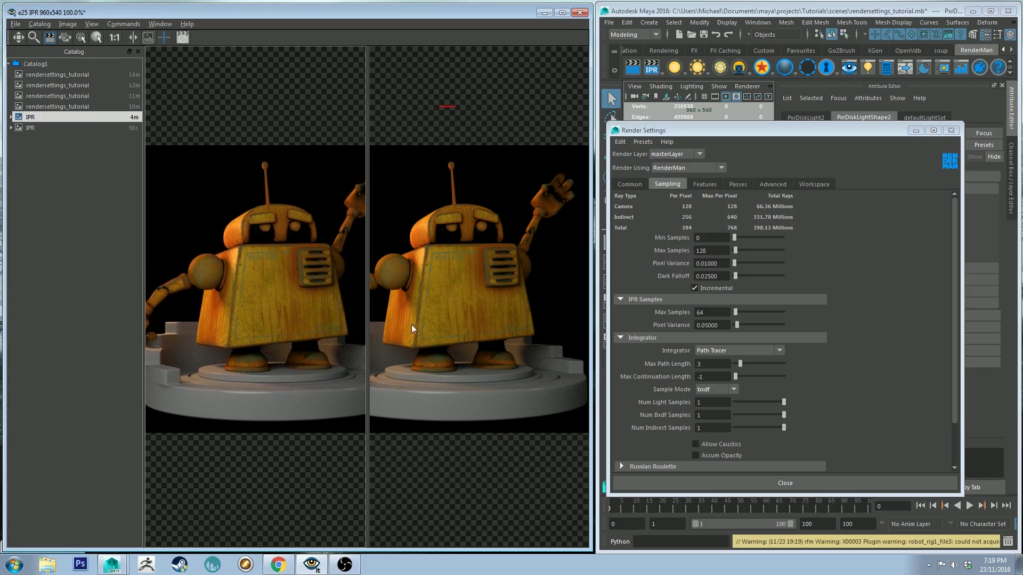
pyautogui.moveTo(415, 324); pyautogui.dragTo(452, 323, button='middle')
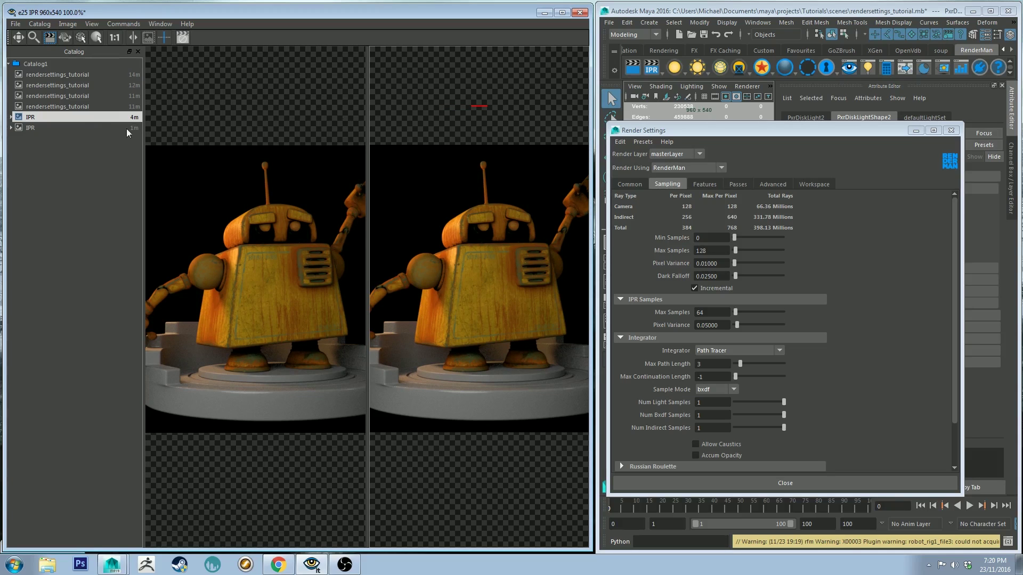
# Show the earlier IPR render and test-render with Max Path Length set to 1
pyautogui.click(52, 127)
pyautogui.click(711, 363)
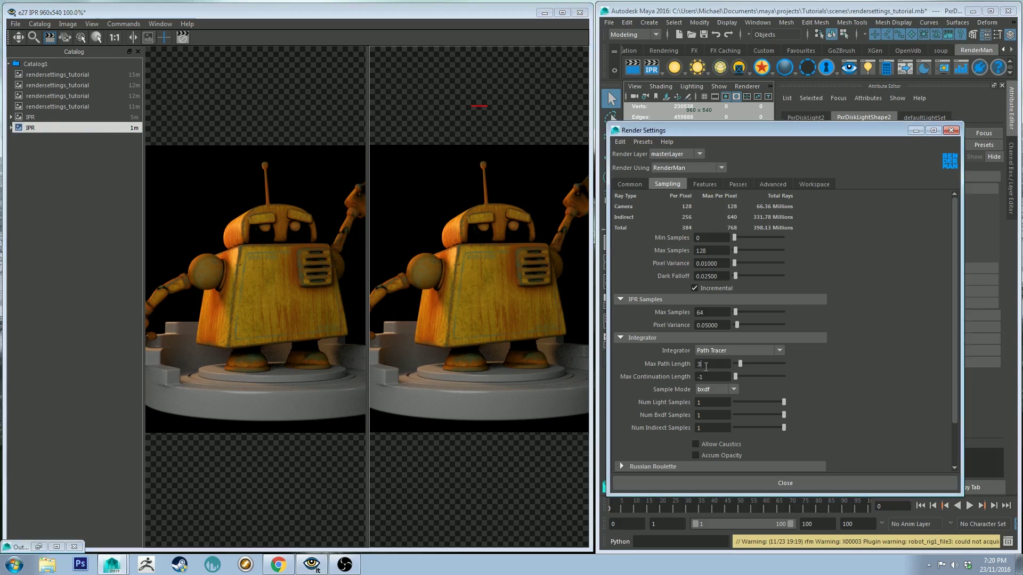
pyautogui.write('1')
pyautogui.press('Return')
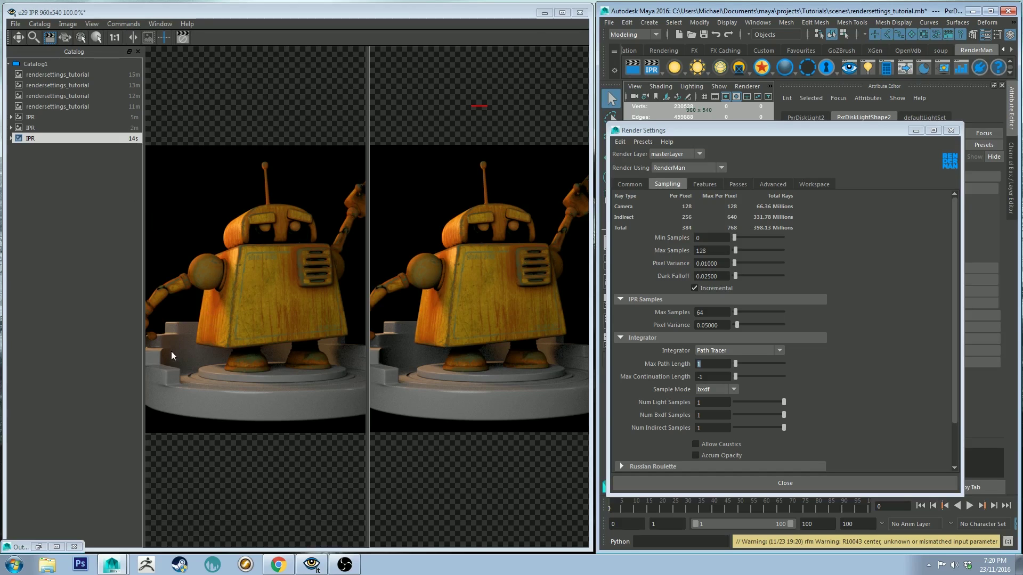
# Restore Max Path Length to 3
pyautogui.click(711, 365)
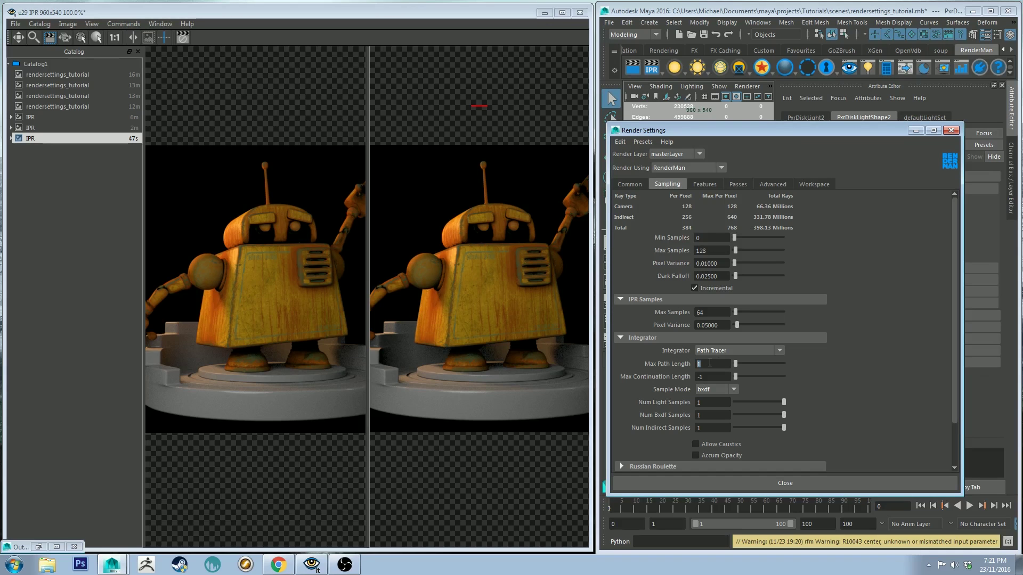
pyautogui.write('3')
pyautogui.press('Return')
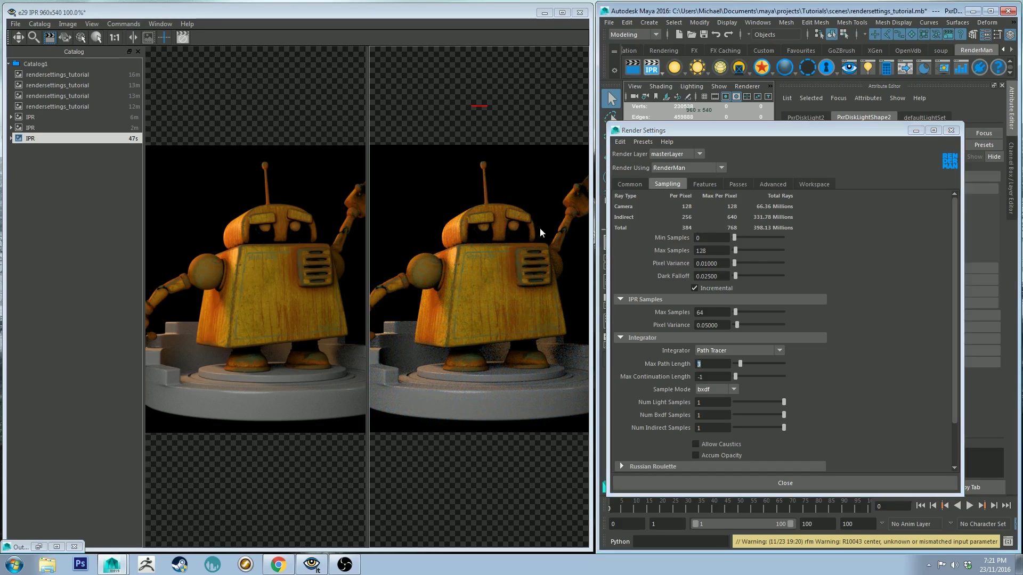
# Restart the IPR, close the split view, and show the newest e31 render full-frame
pyautogui.click(642, 71)
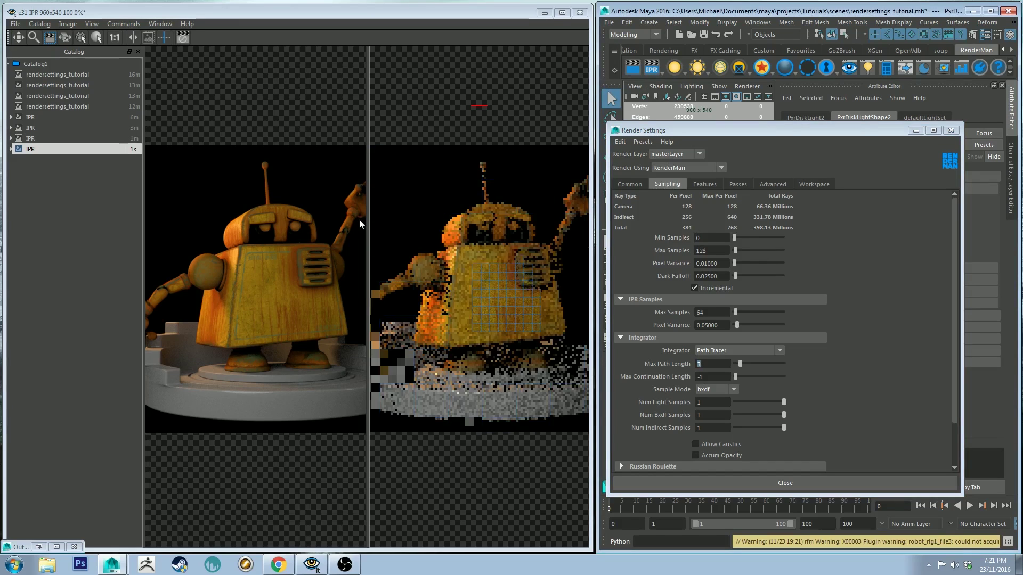
pyautogui.click(158, 23)
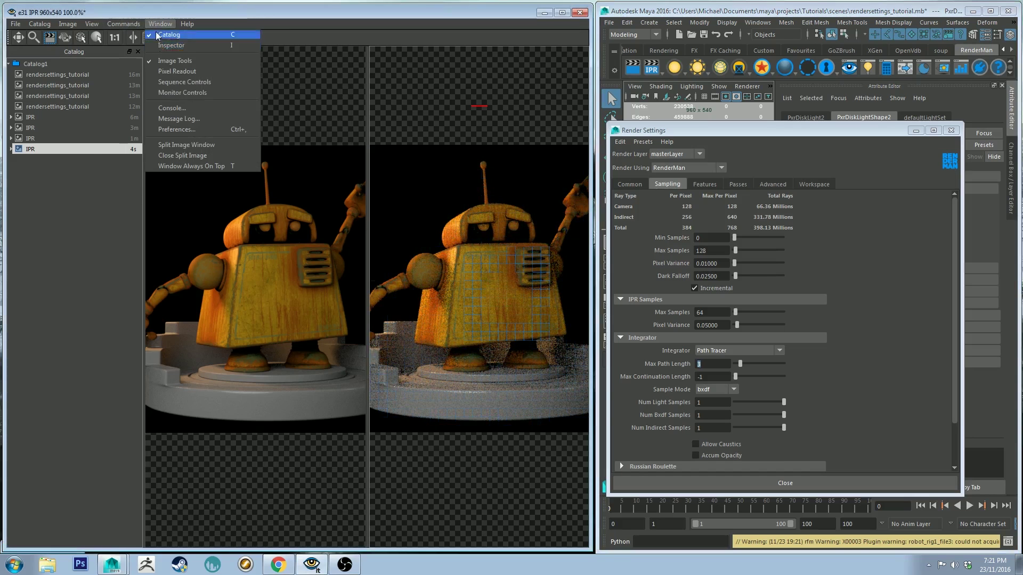
pyautogui.click(183, 155)
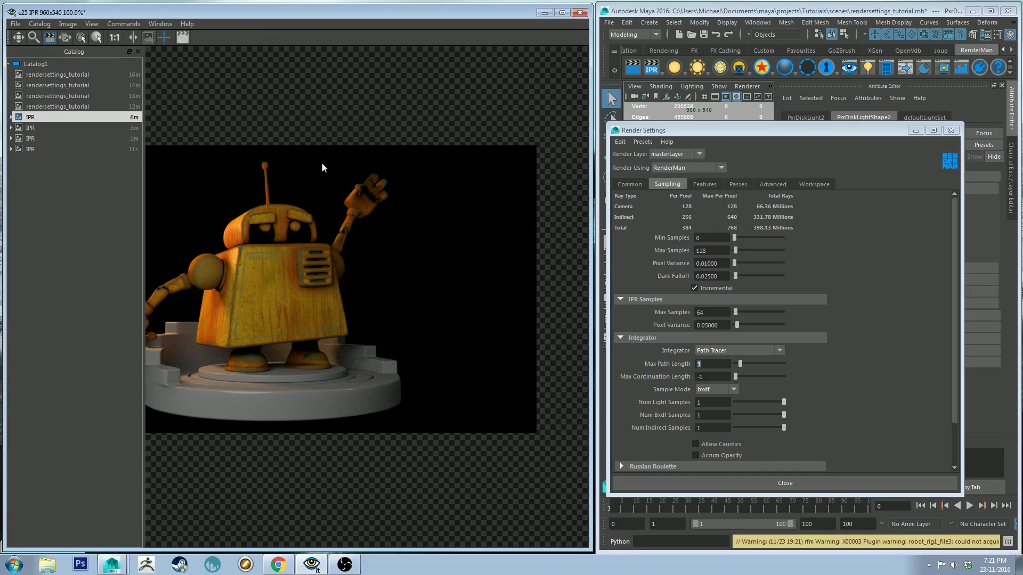
pyautogui.moveTo(332, 201); pyautogui.dragTo(372, 198, button='middle')
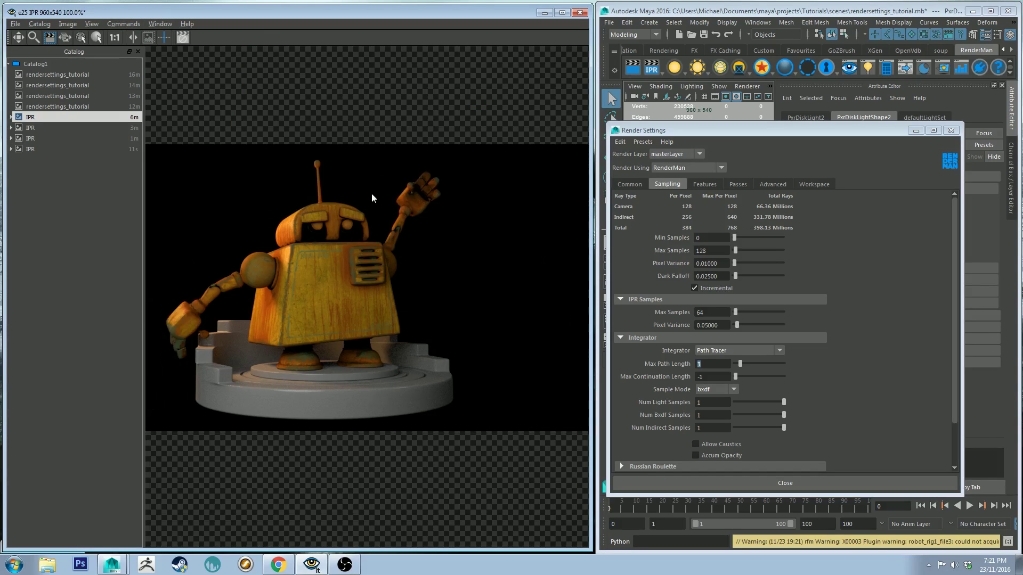
pyautogui.click(57, 152)
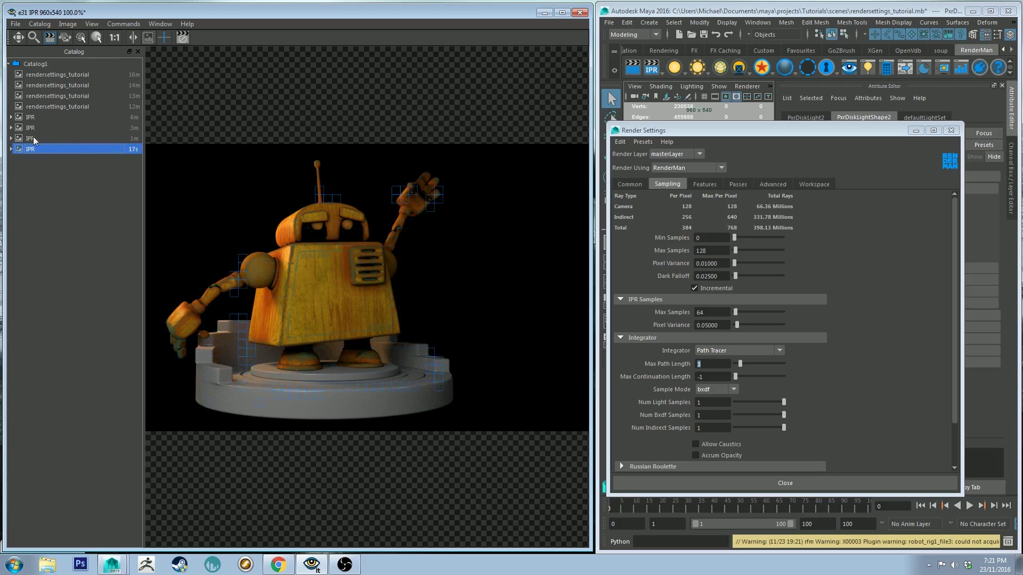
pyautogui.moveTo(308, 184); pyautogui.dragTo(349, 194, button='middle')
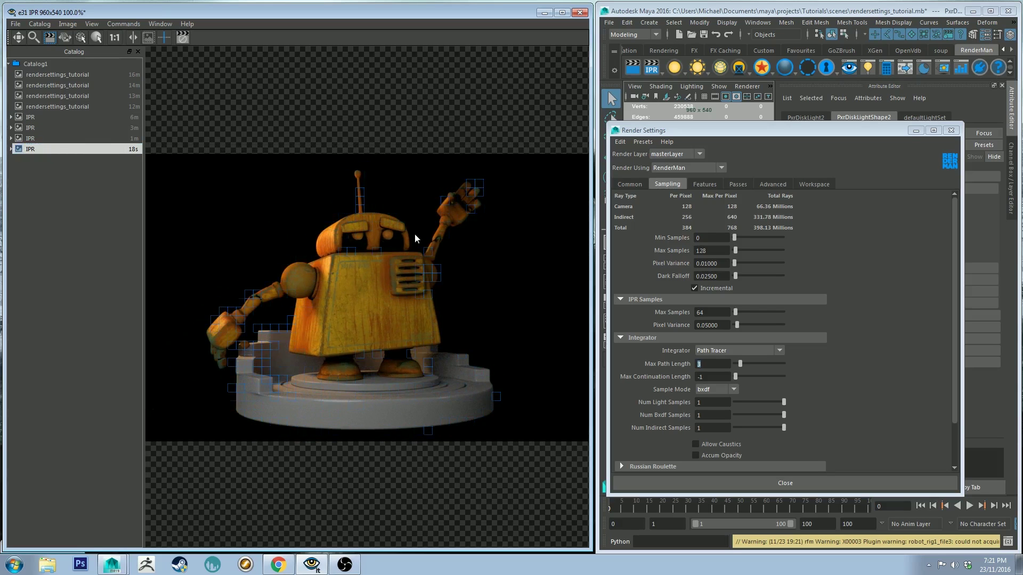
pyautogui.click(718, 391)
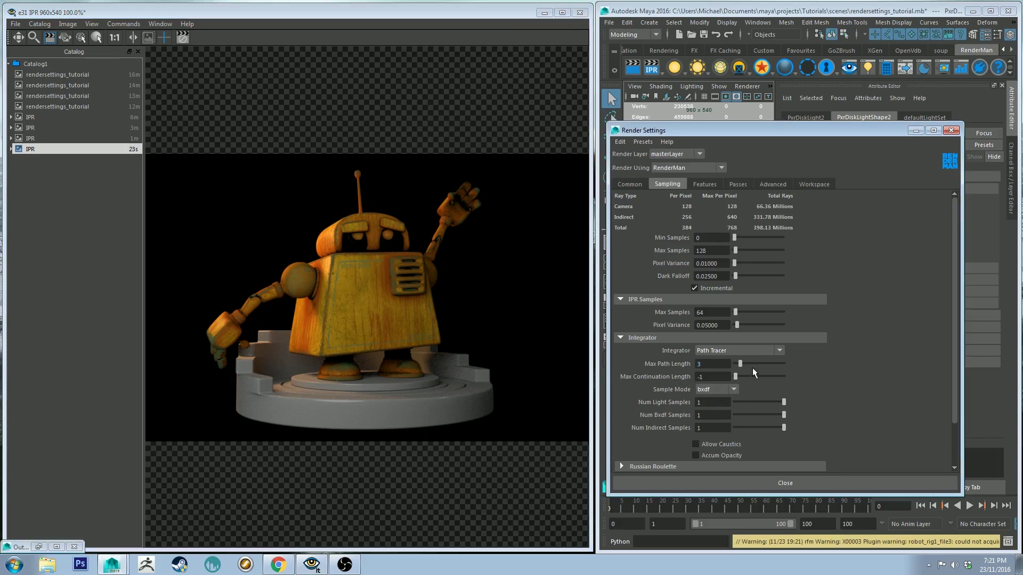
pyautogui.scroll(-2, 745, 366)
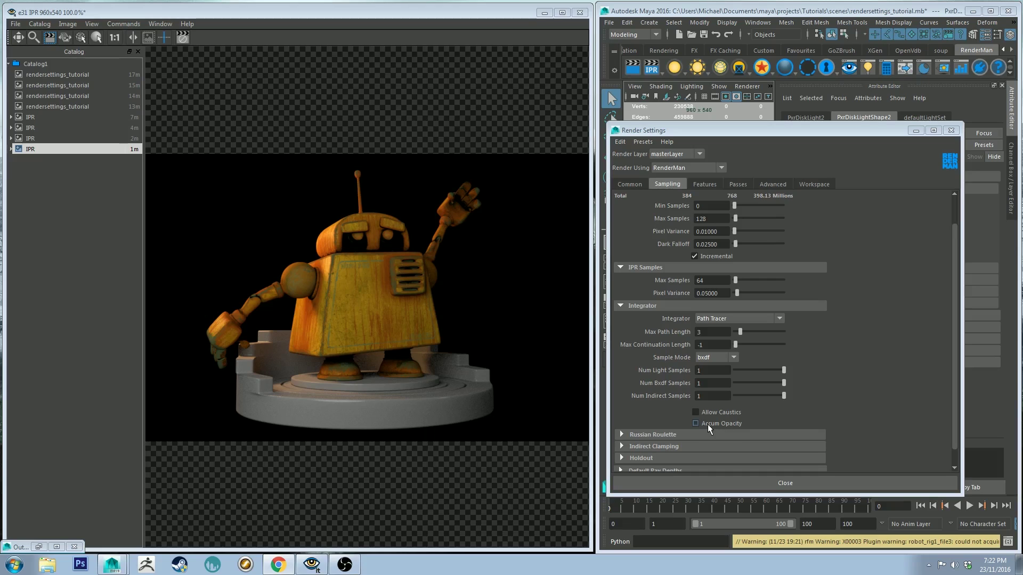
pyautogui.click(660, 416)
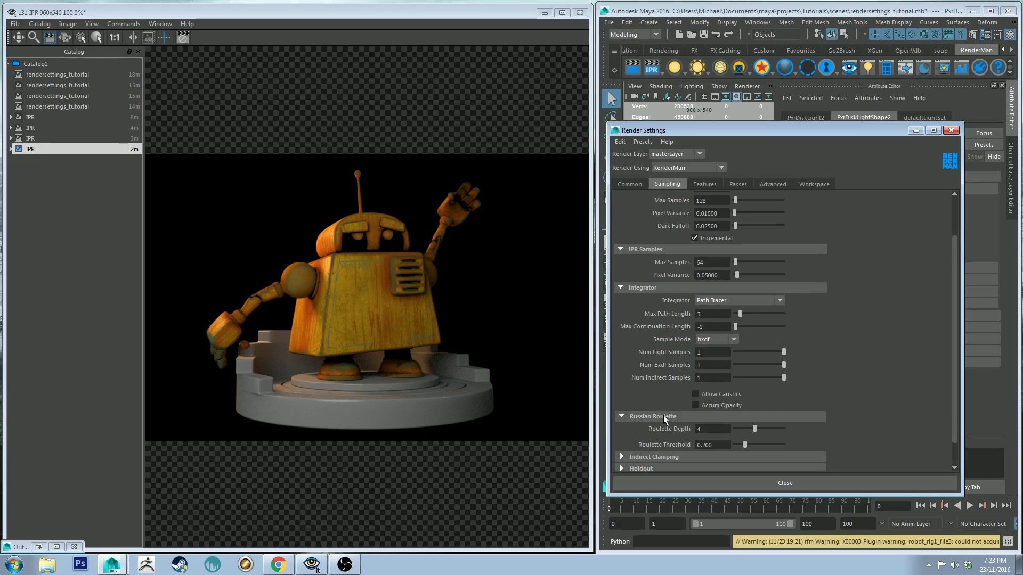
pyautogui.click(664, 415)
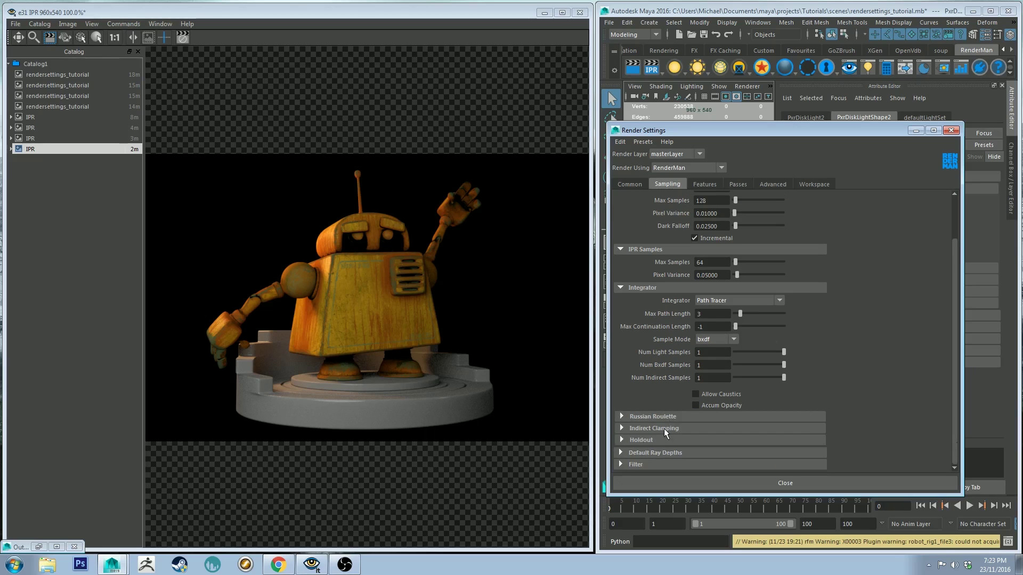
pyautogui.click(668, 427)
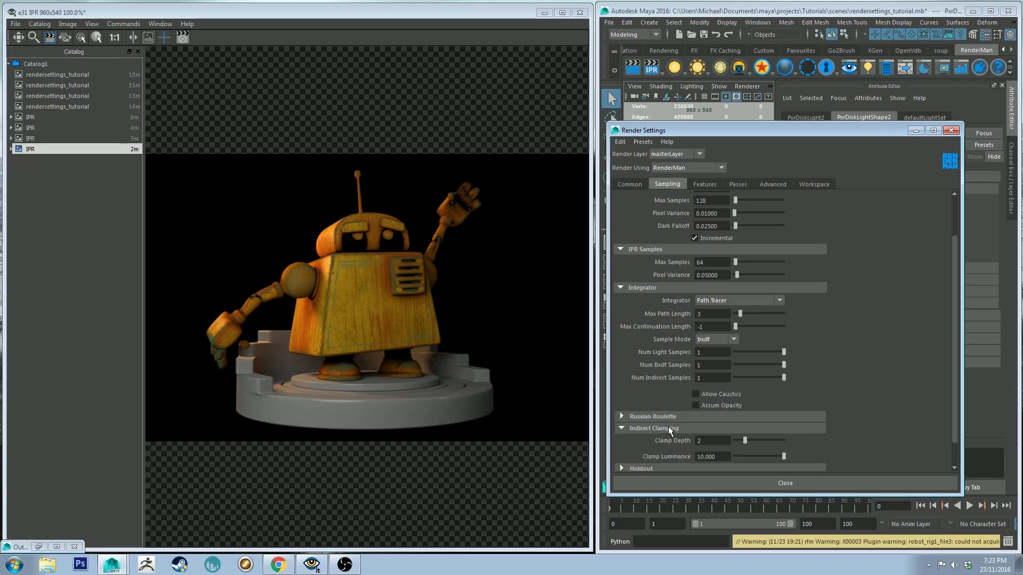
pyautogui.click(669, 427)
pyautogui.scroll(2, 772, 269)
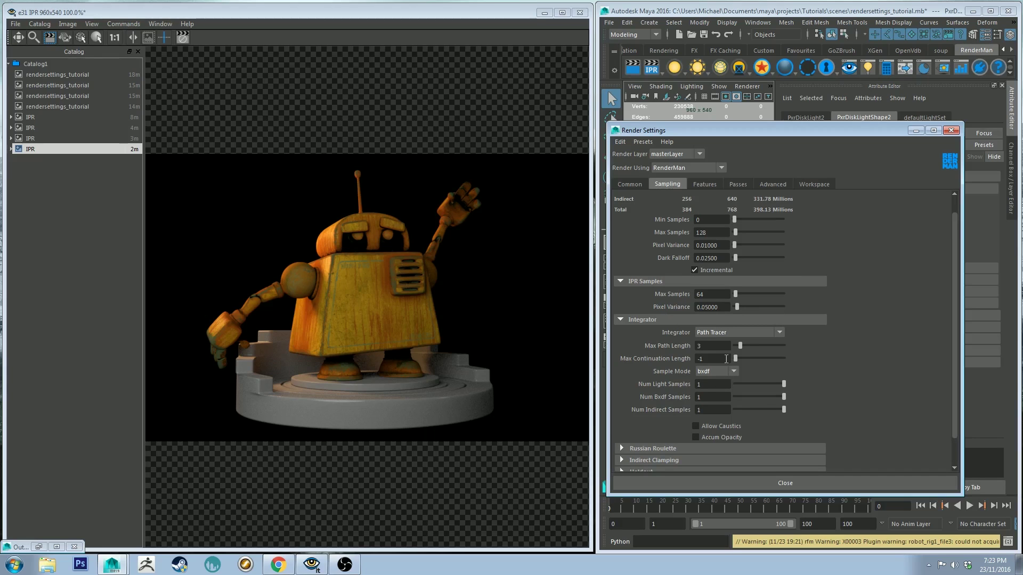
pyautogui.scroll(-2, 692, 367)
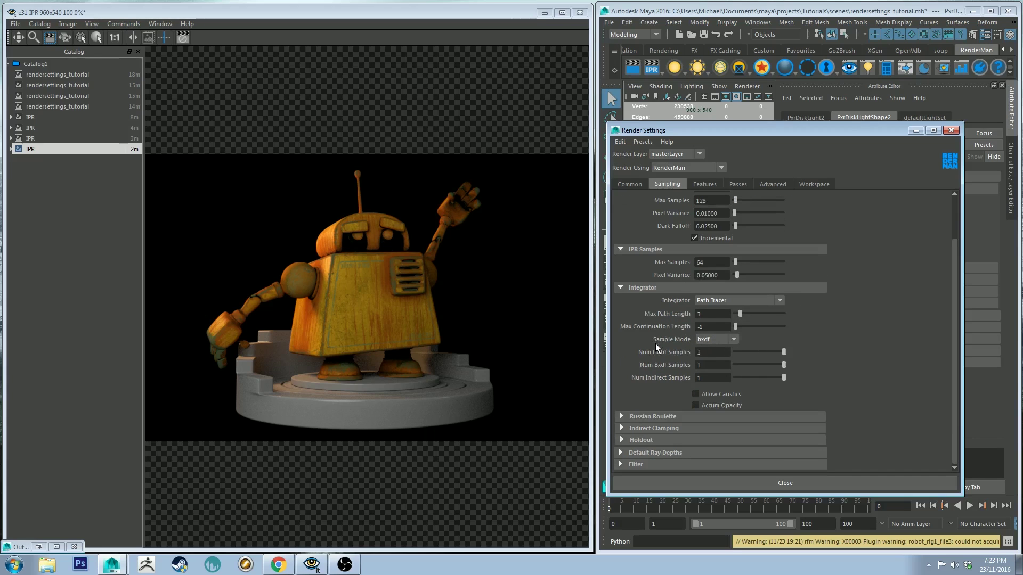
pyautogui.click(638, 440)
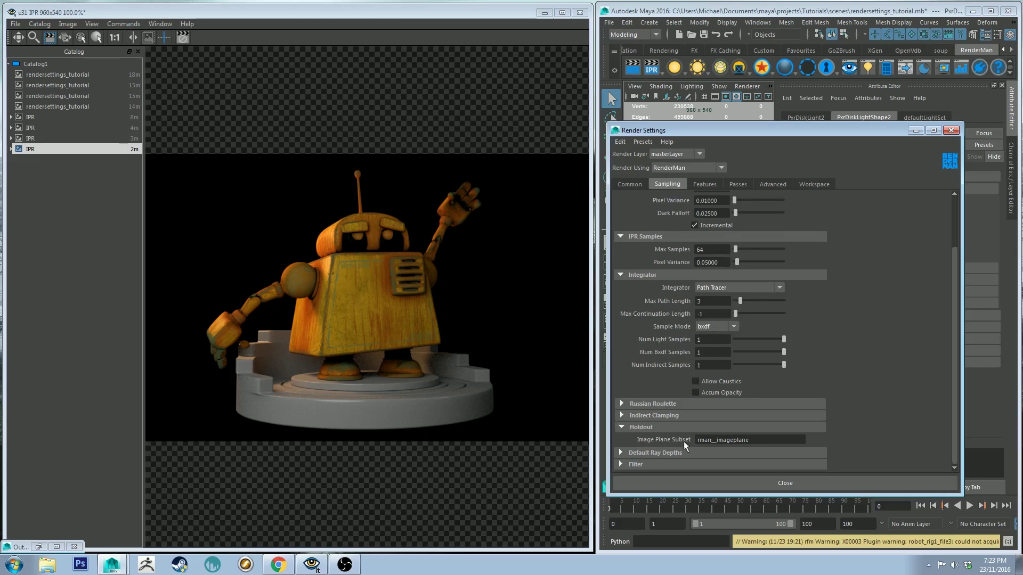
pyautogui.moveTo(757, 441); pyautogui.dragTo(647, 437)
pyautogui.click(645, 427)
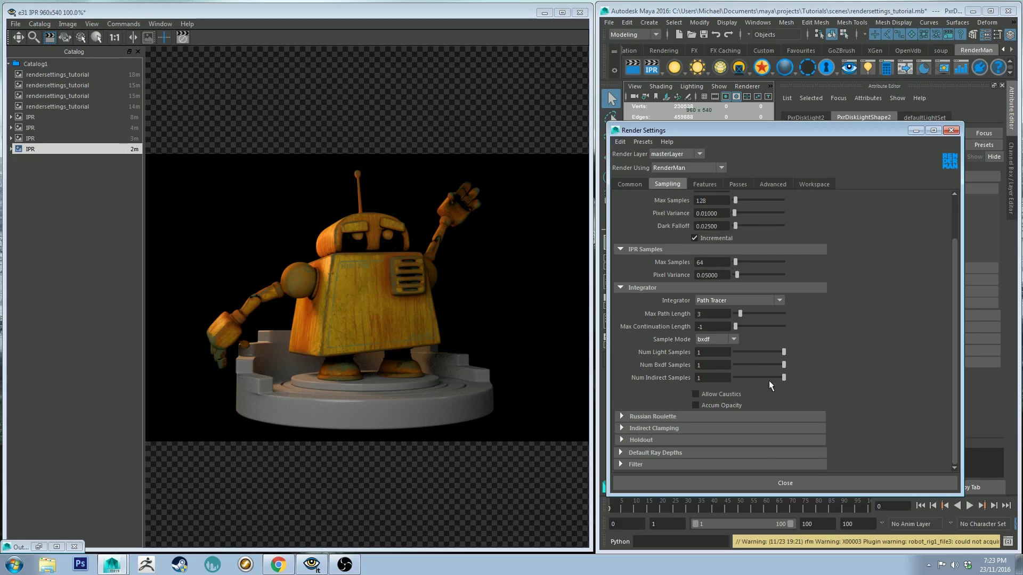
pyautogui.scroll(3, 745, 349)
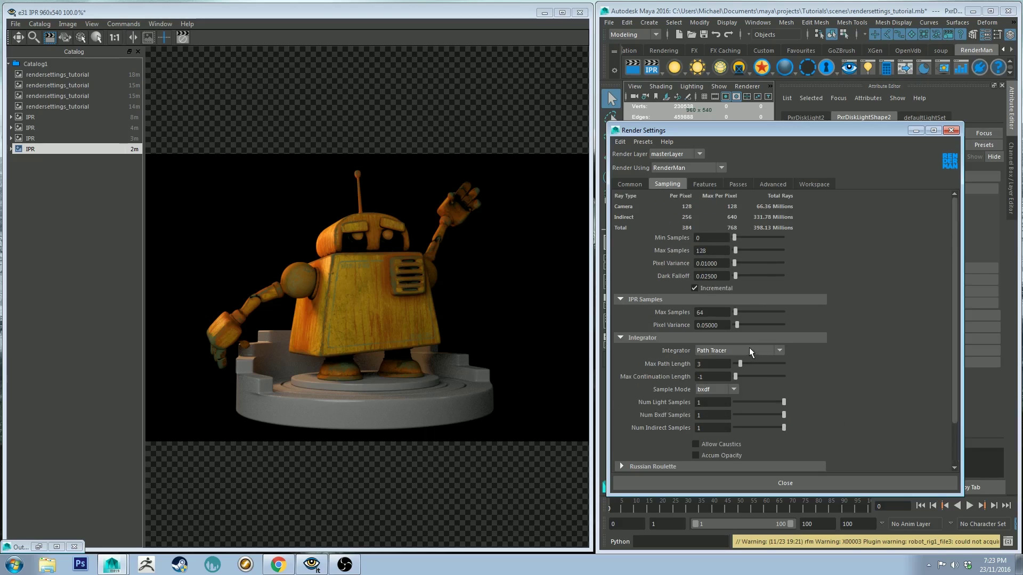
# Set the Sampling integrator to Occlusion for a white ambient-occlusion render
pyautogui.click(777, 350)
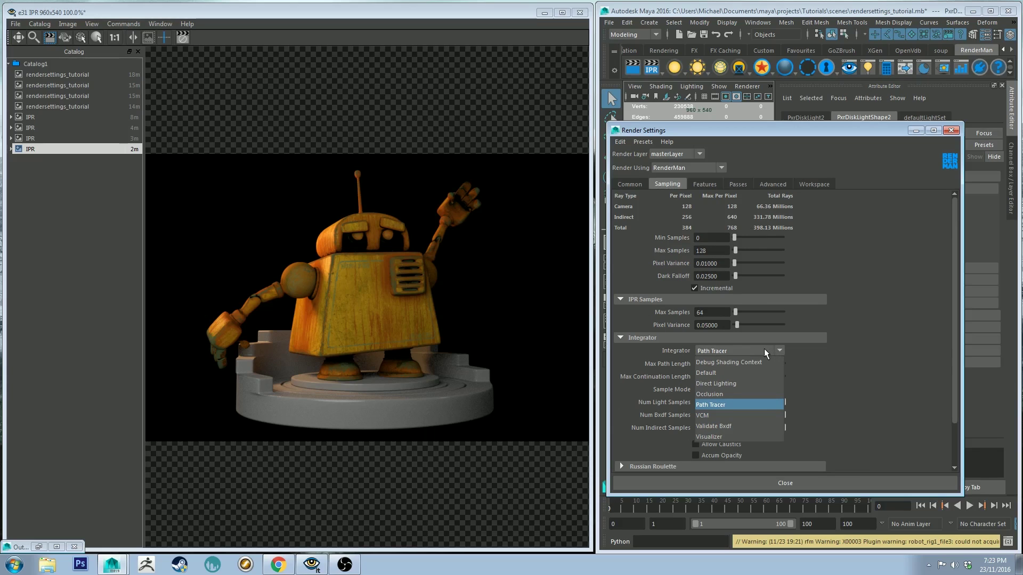
pyautogui.click(726, 393)
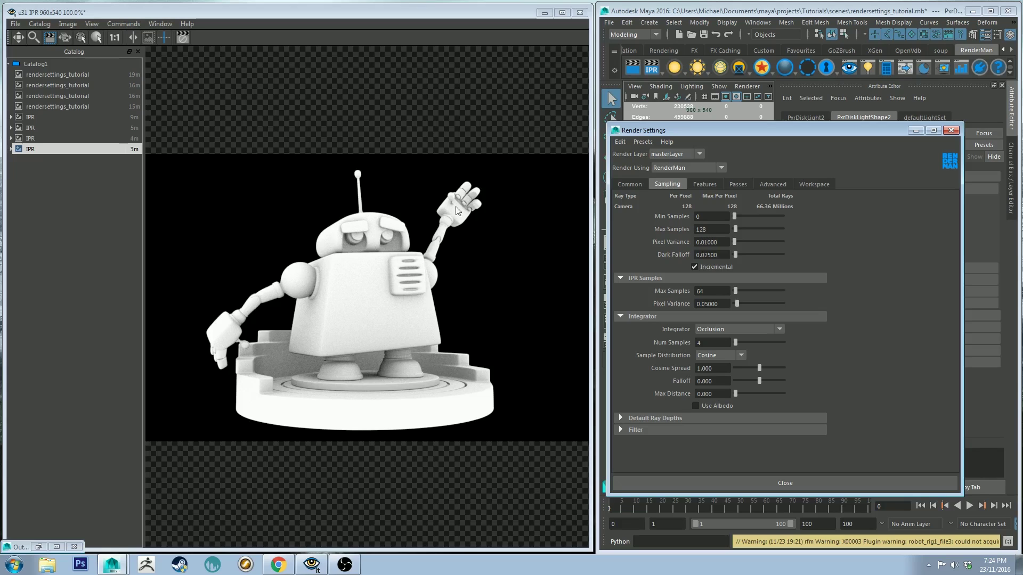
# Preview a Visualizer wireframe render, then set the integrator back to Path Tracer
pyautogui.click(731, 326)
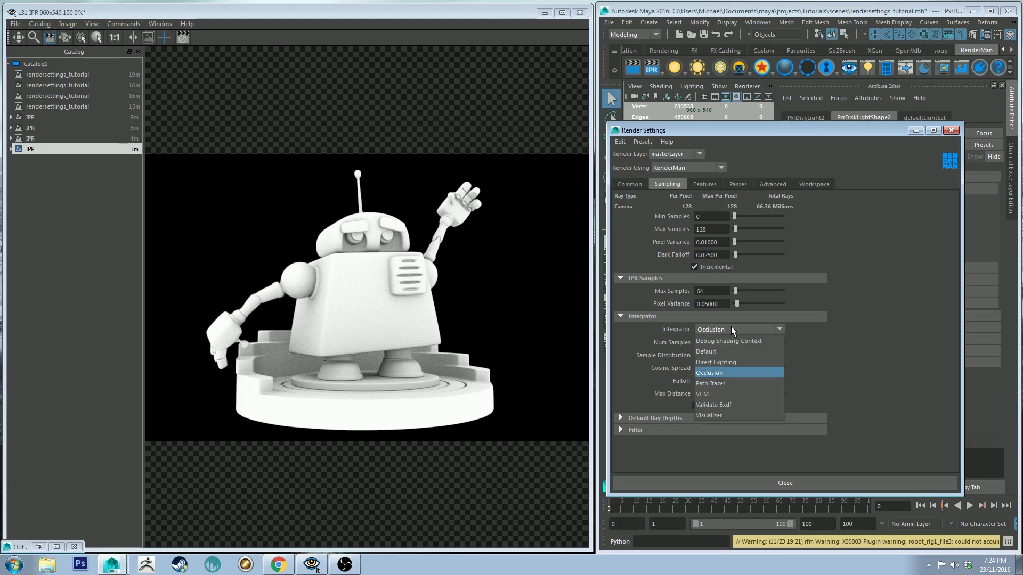
pyautogui.click(759, 414)
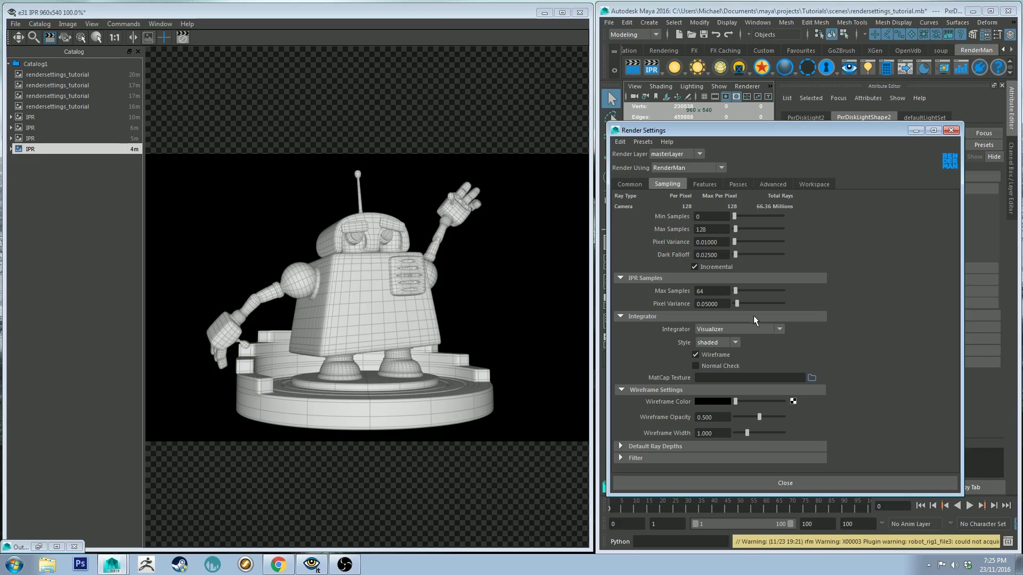
pyautogui.click(767, 330)
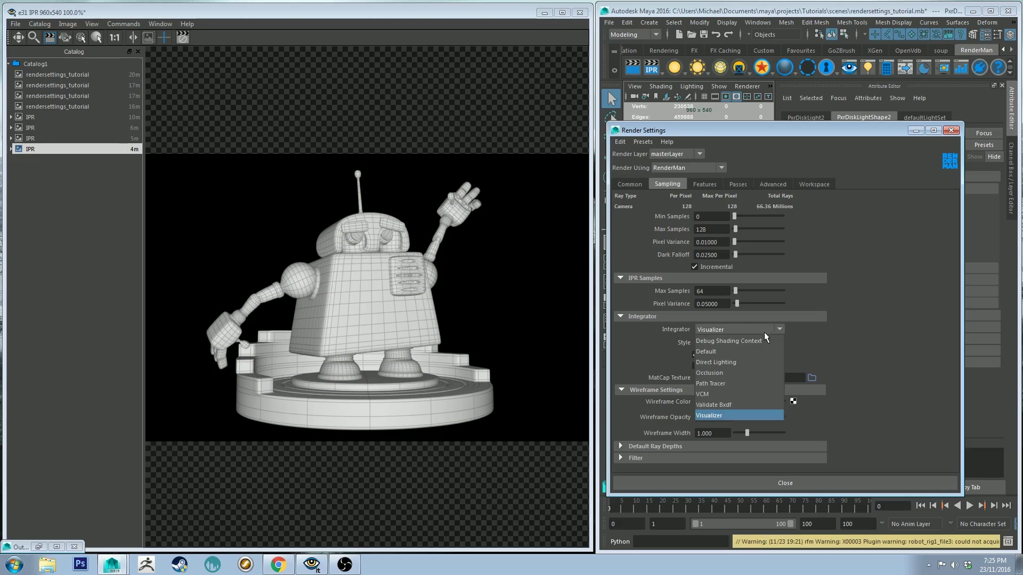
pyautogui.click(763, 362)
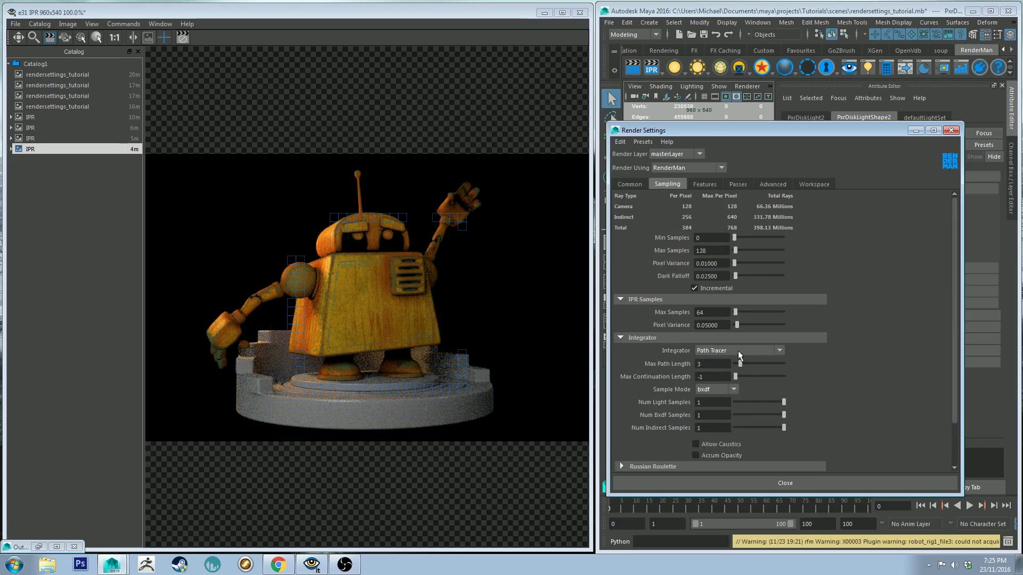
# In the Features tab, leave Motion Blur off and keep Denoise set to Frame
pyautogui.click(703, 184)
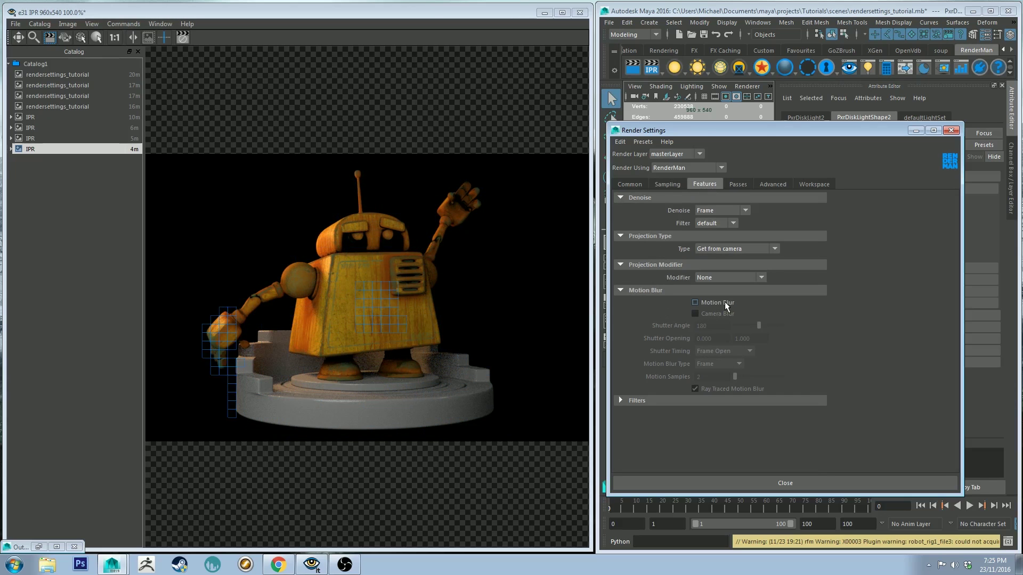
pyautogui.click(703, 302)
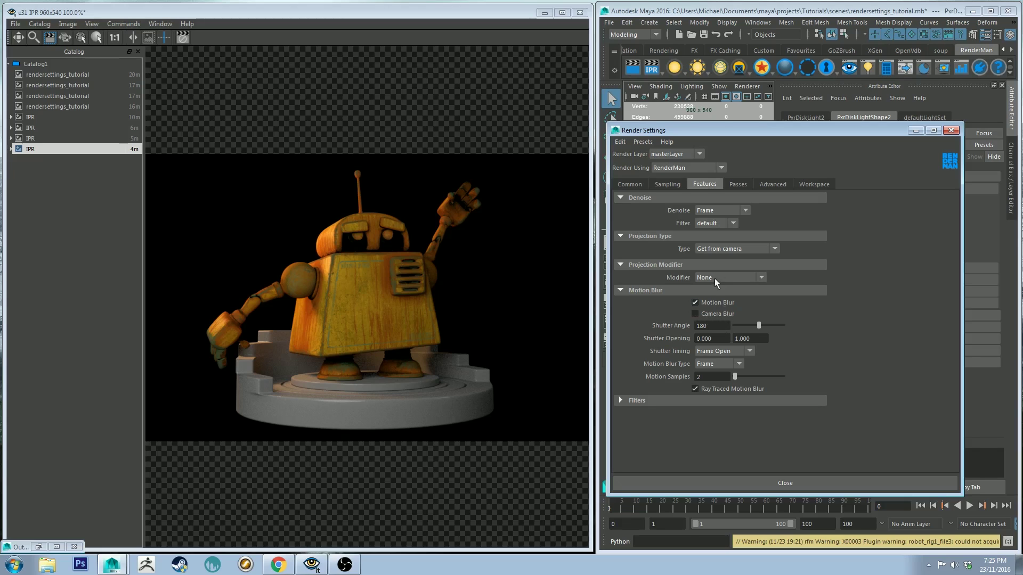
pyautogui.click(714, 304)
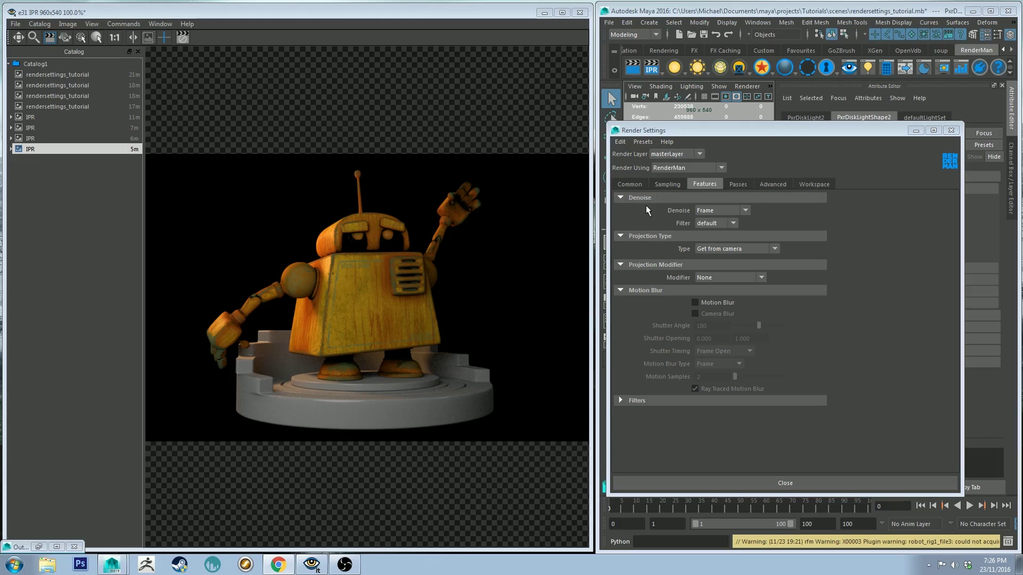
pyautogui.click(728, 212)
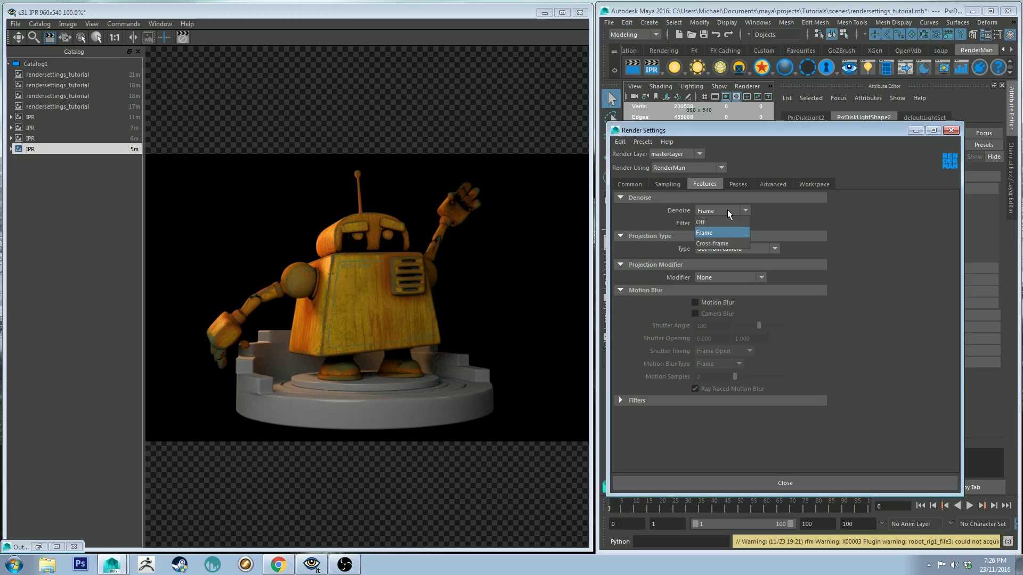
pyautogui.click(709, 233)
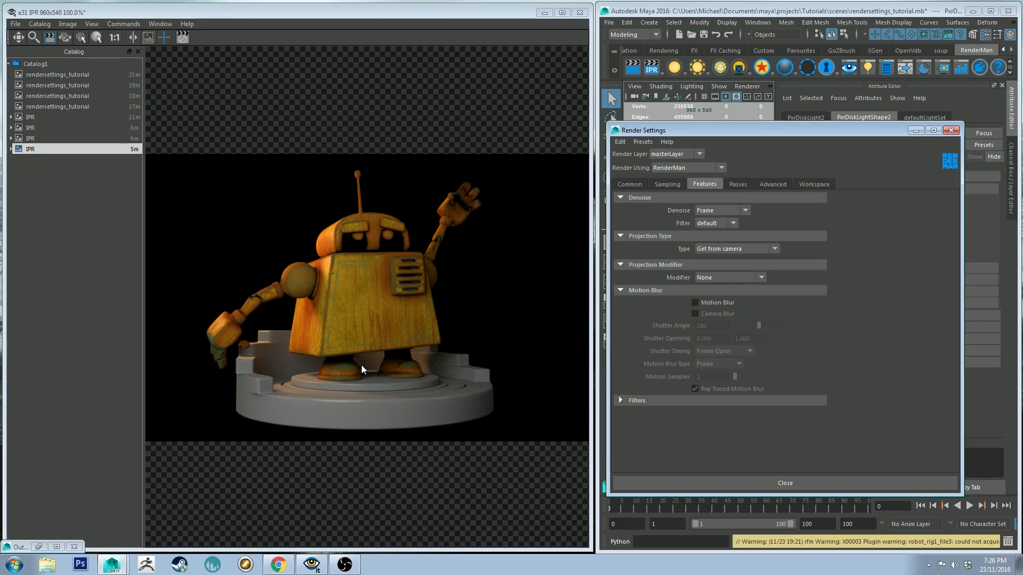
pyautogui.scroll(5, 391, 373)
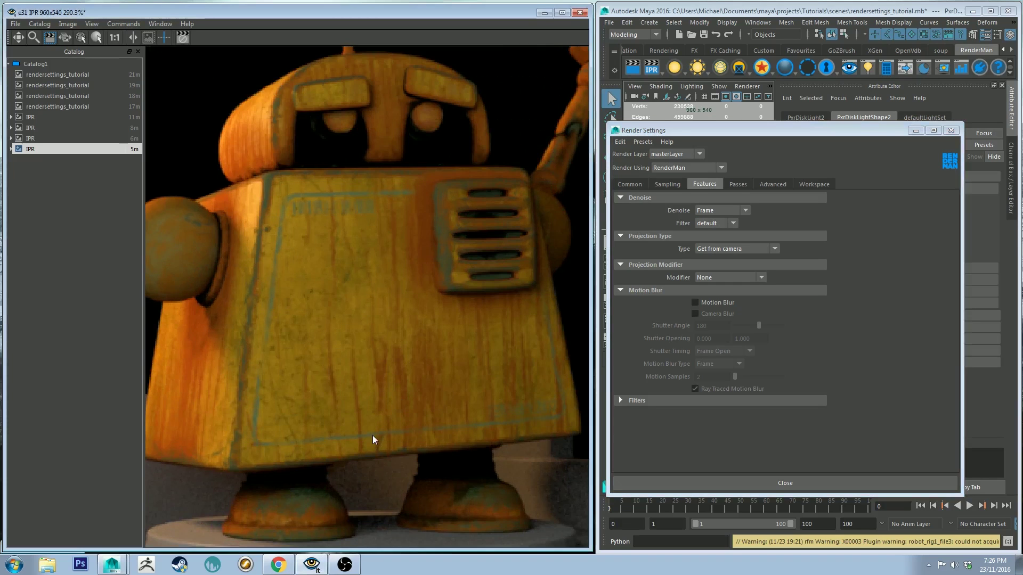
pyautogui.scroll(-5, 373, 437)
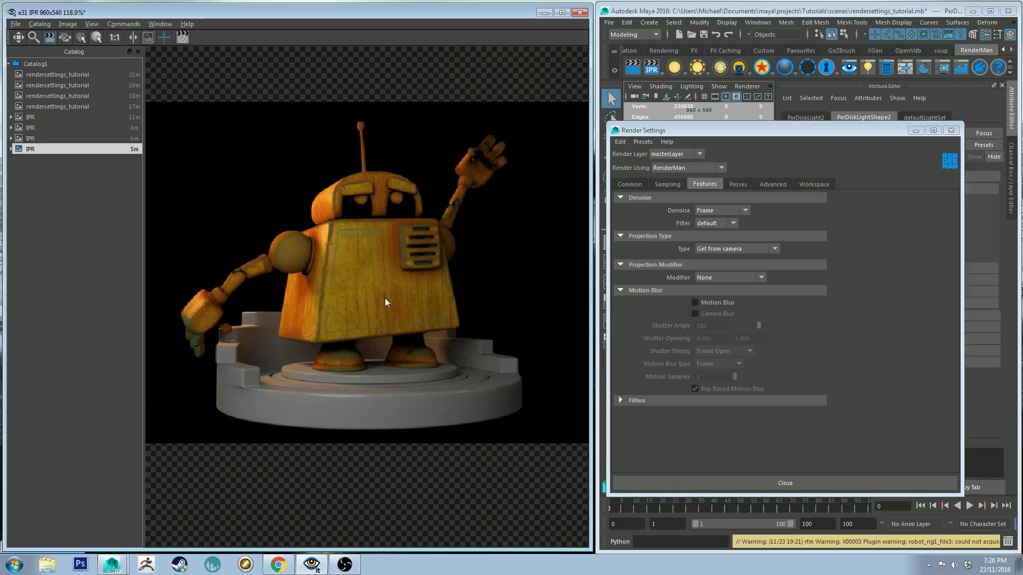
pyautogui.scroll(-2, 385, 299)
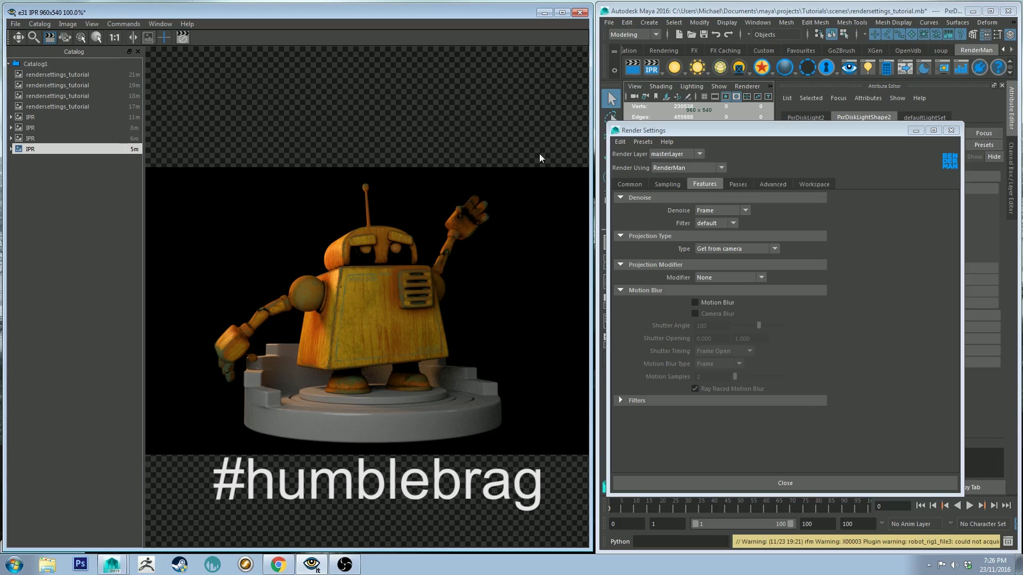
# Review the Passes tab and Advanced options such as spiral Bucket Order and 16x16 Bucket Size
pyautogui.click(740, 183)
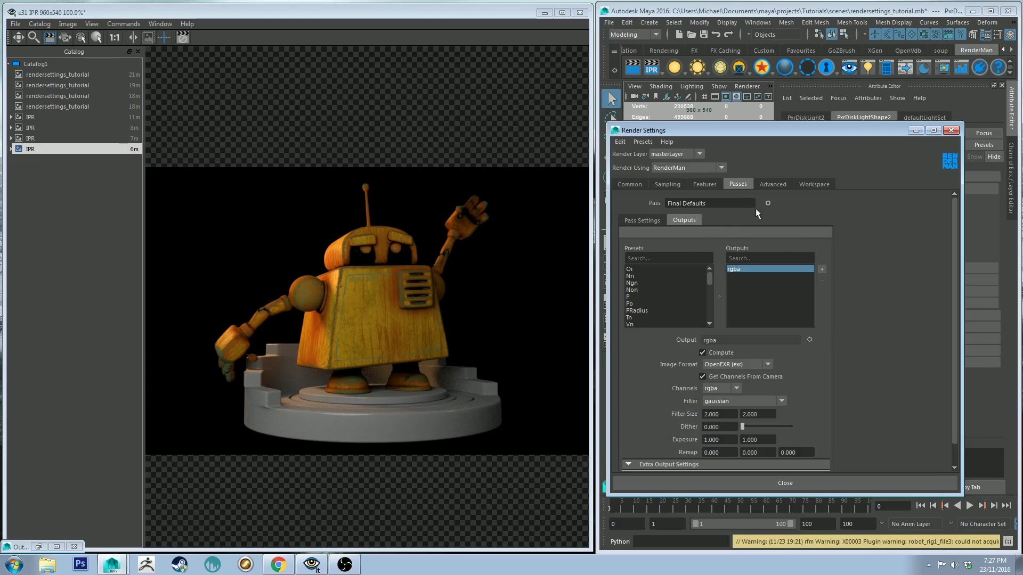
pyautogui.click(770, 184)
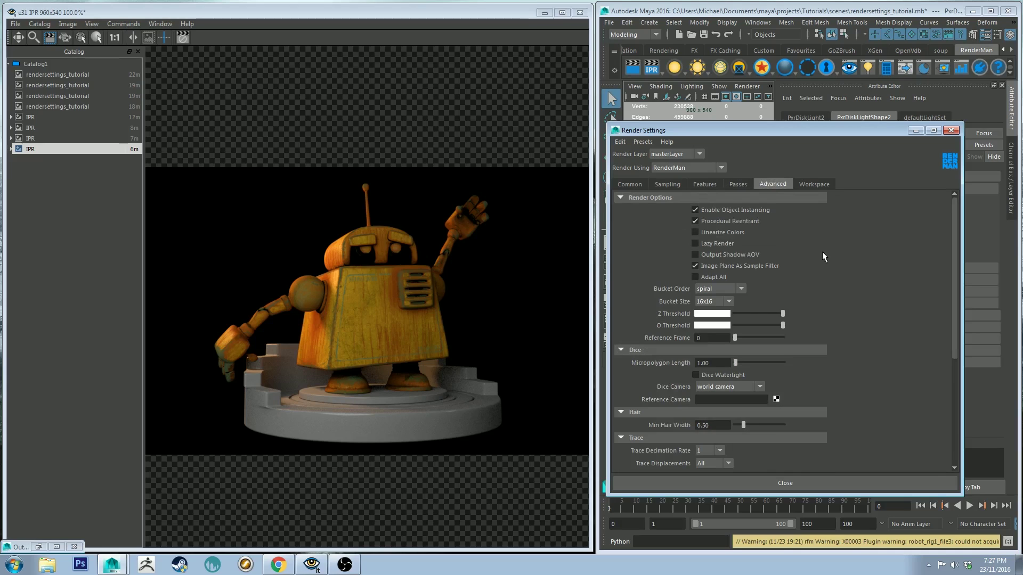
pyautogui.scroll(-3, 852, 258)
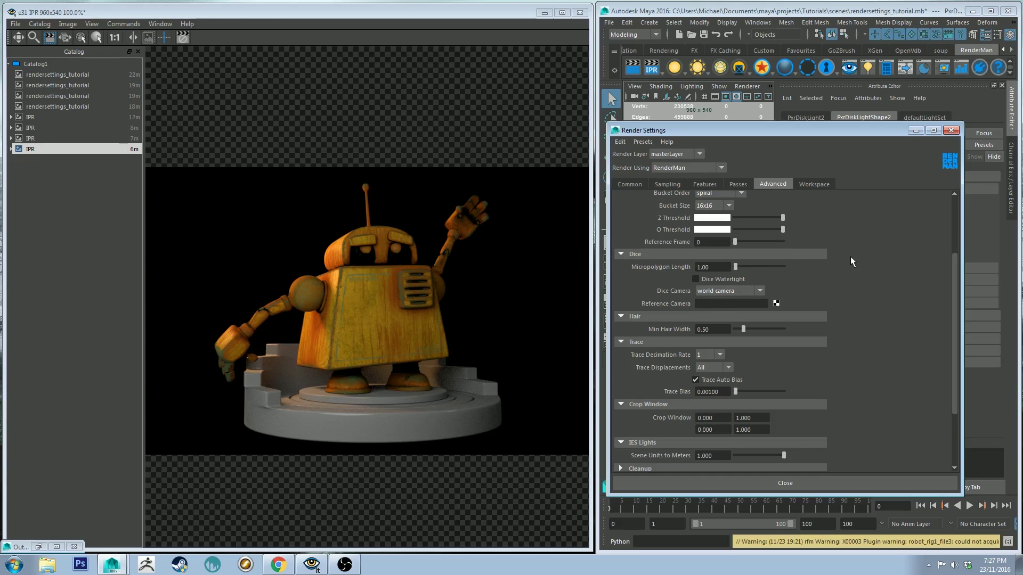
pyautogui.scroll(3, 851, 257)
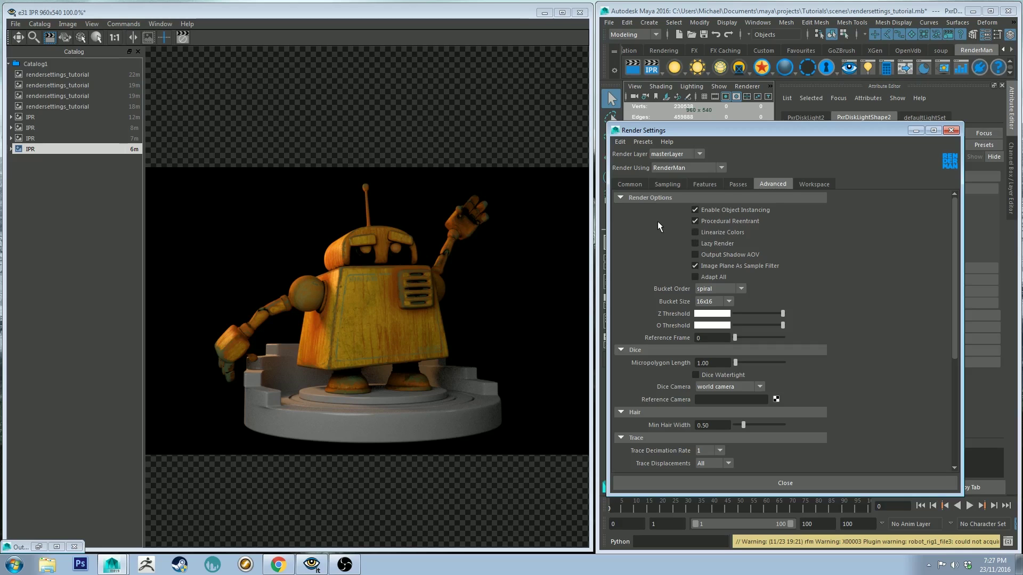
pyautogui.click(445, 18)
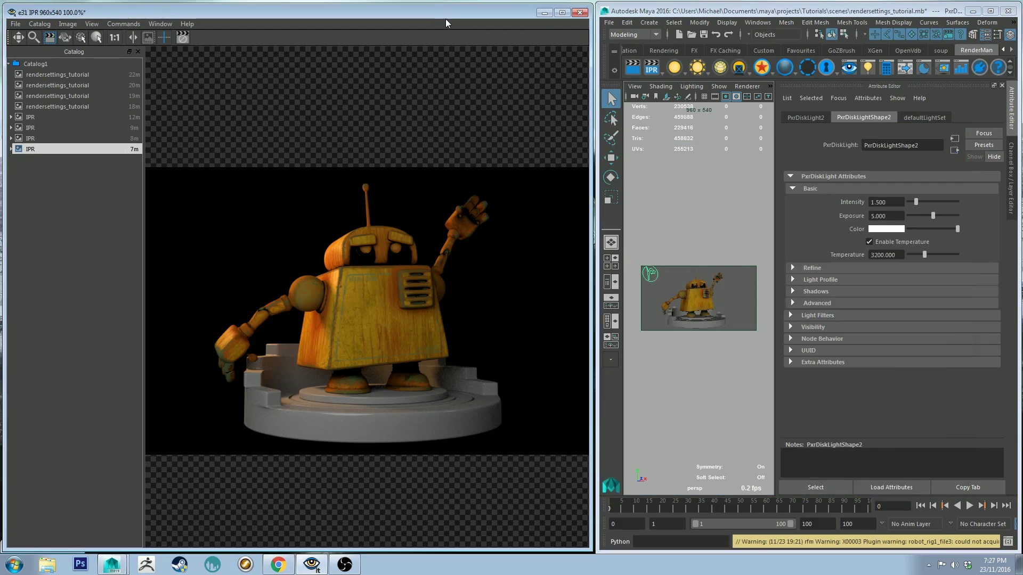
pyautogui.click(58, 24)
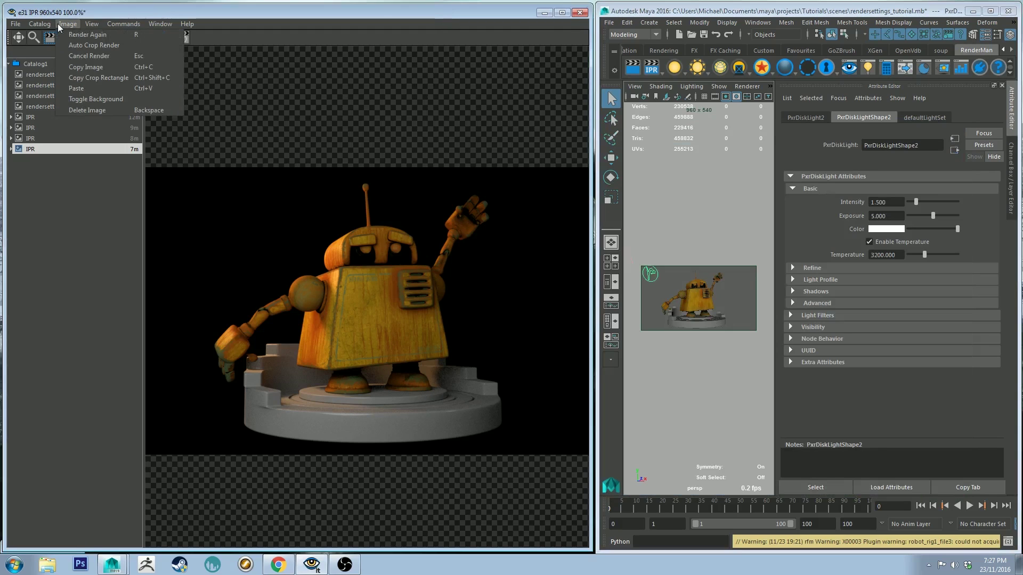
pyautogui.click(92, 26)
pyautogui.click(90, 25)
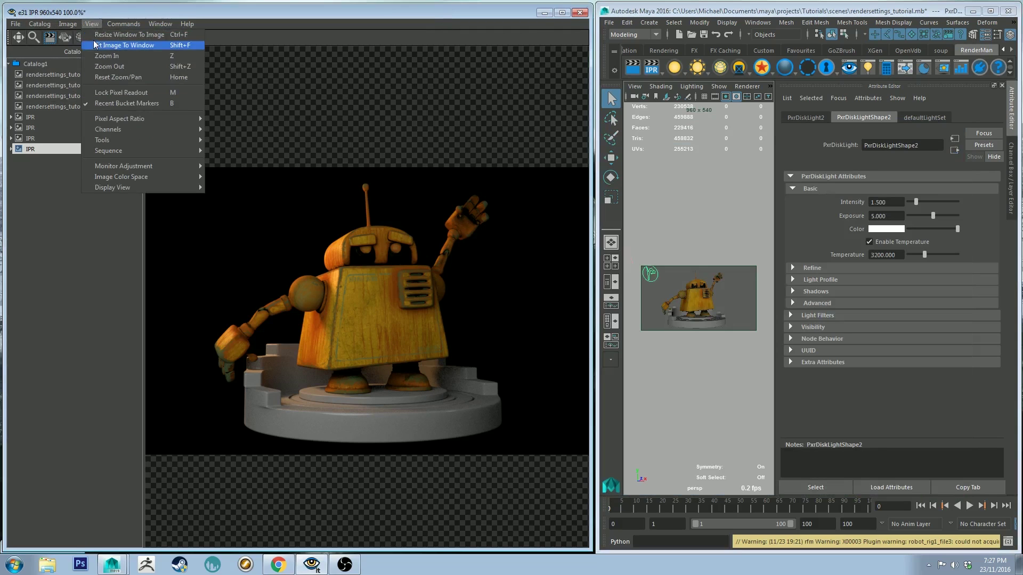
pyautogui.moveTo(118, 130)
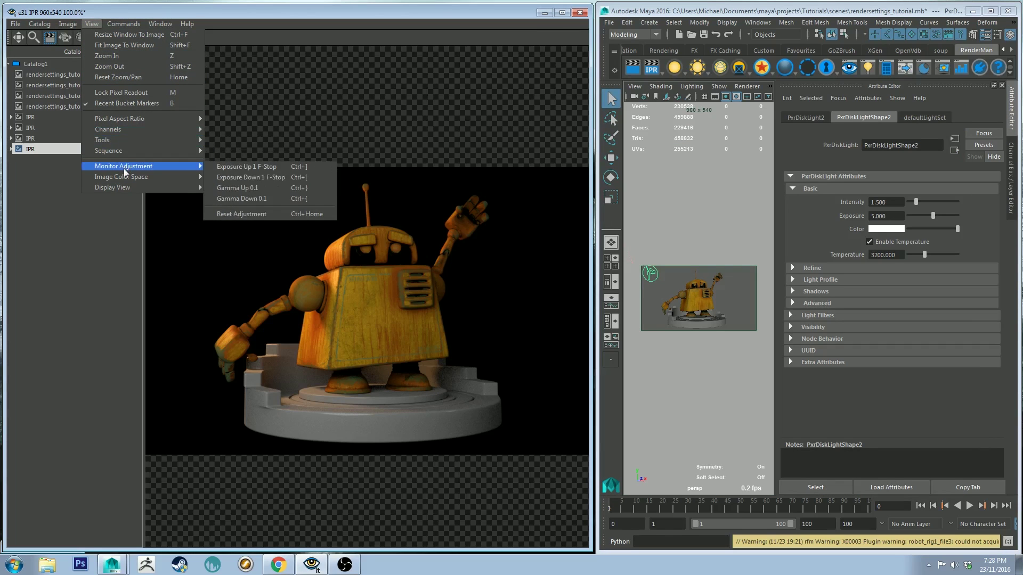
pyautogui.moveTo(122, 179)
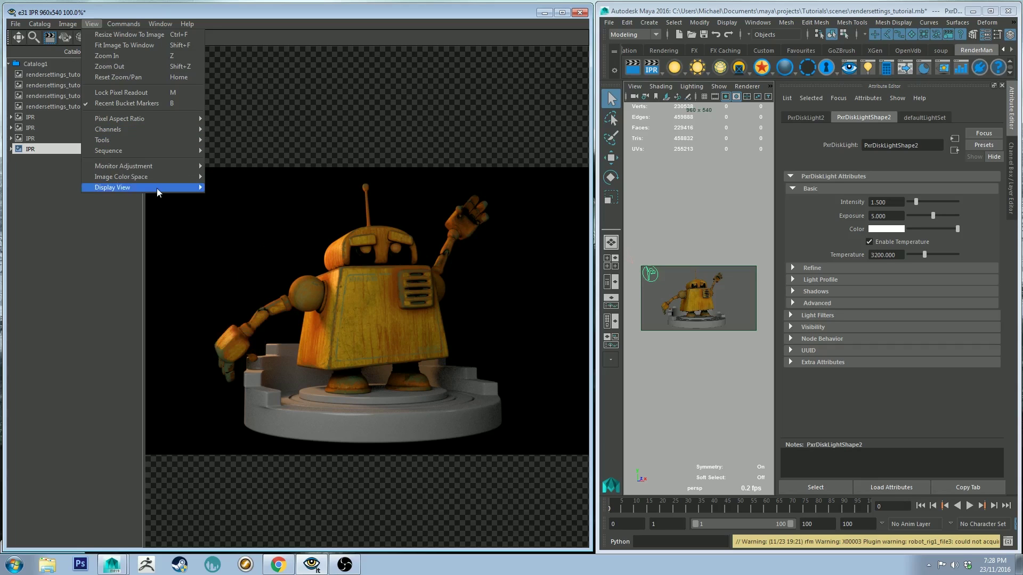
pyautogui.moveTo(158, 189)
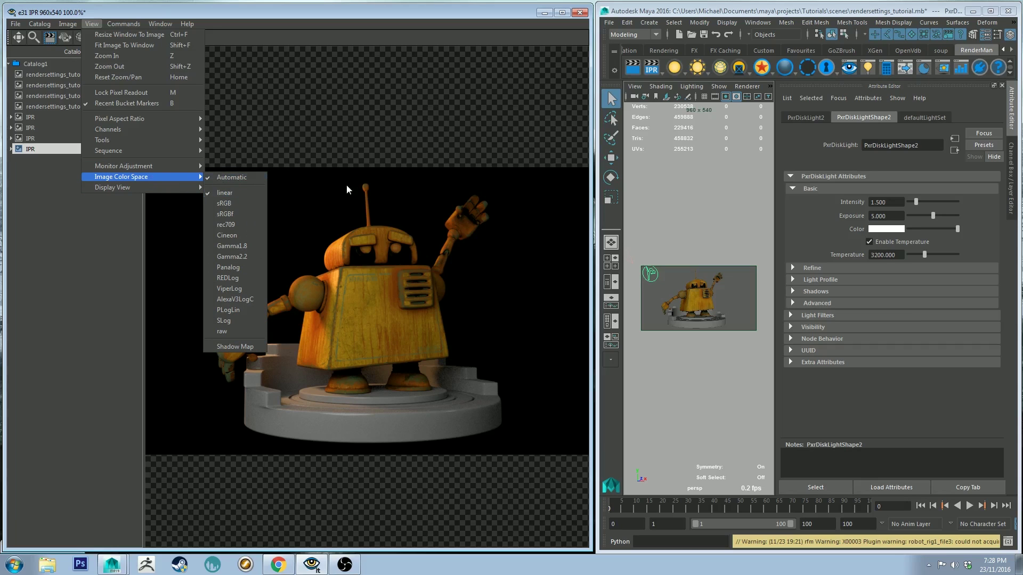
pyautogui.click(384, 128)
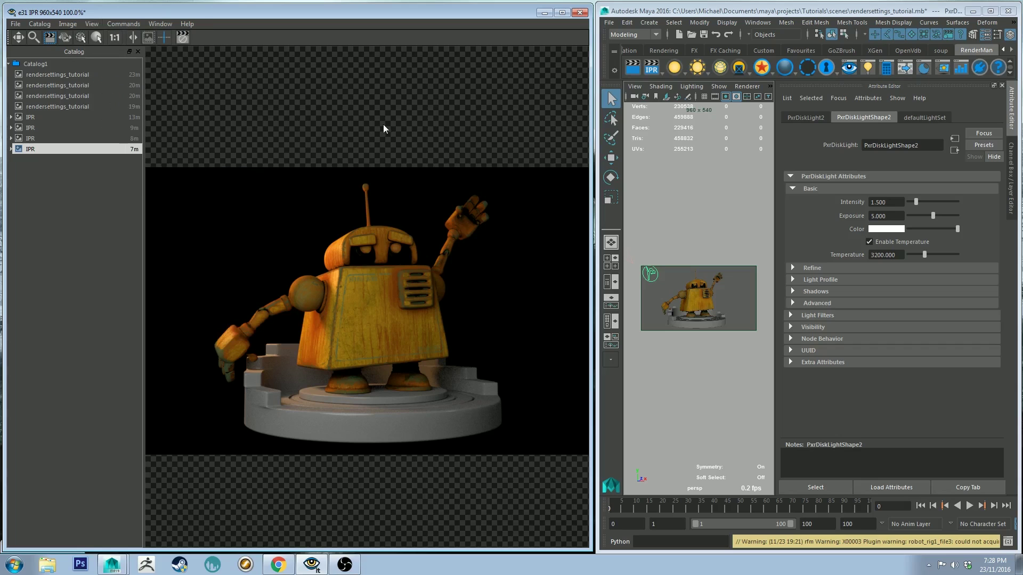
pyautogui.click(14, 25)
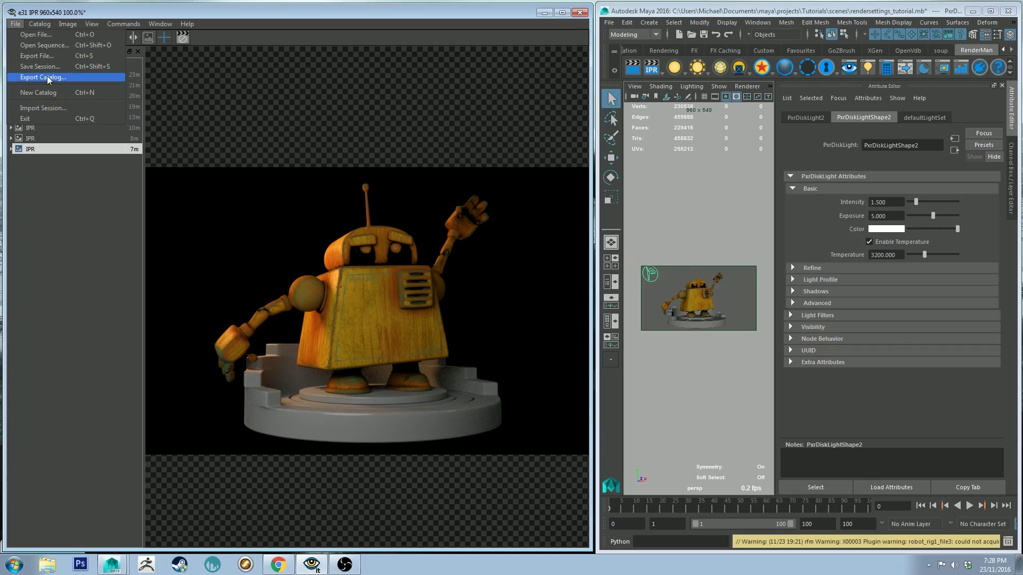
pyautogui.click(58, 57)
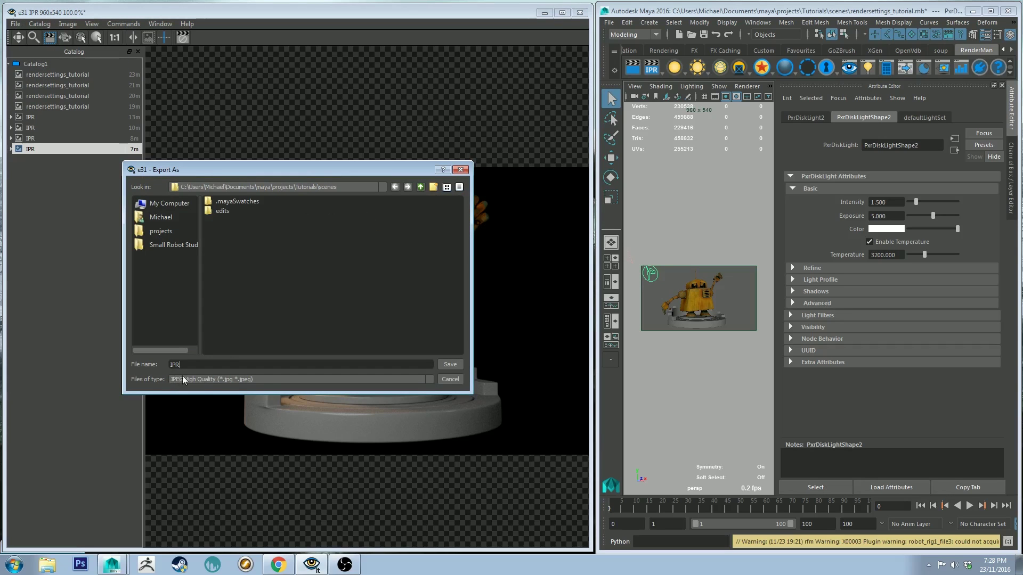
pyautogui.moveTo(350, 170); pyautogui.dragTo(326, 136)
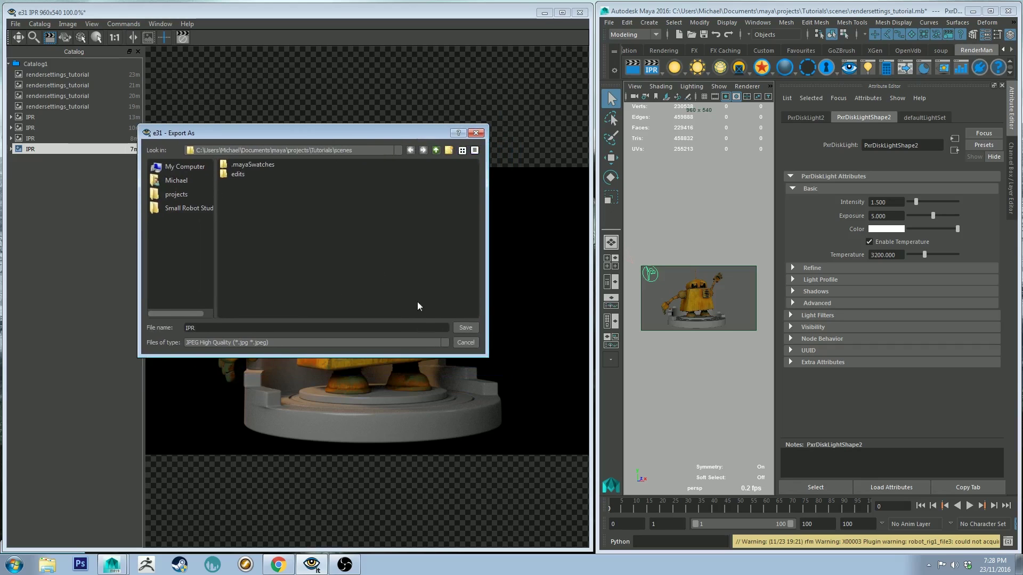
pyautogui.click(465, 343)
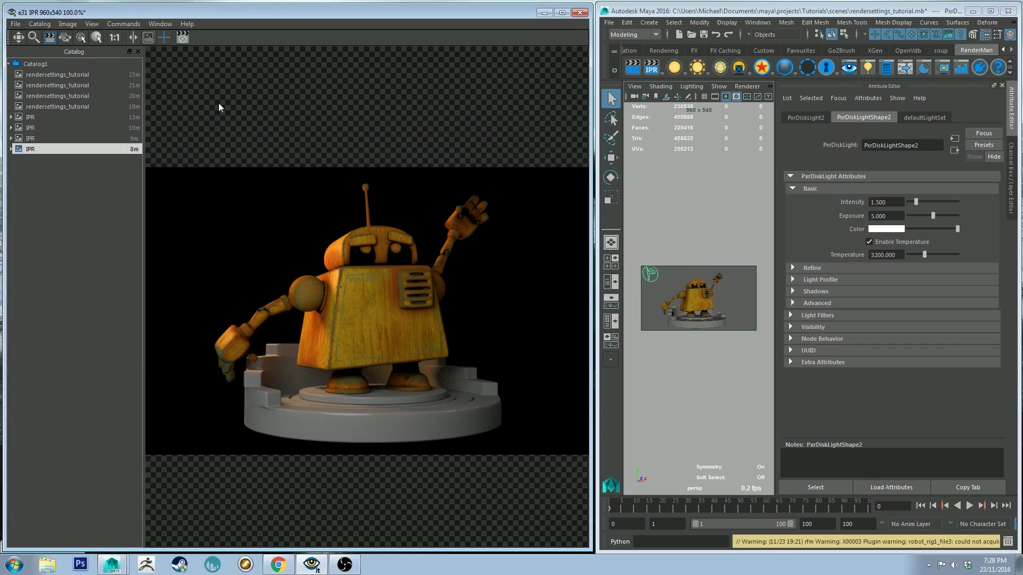
pyautogui.click(46, 23)
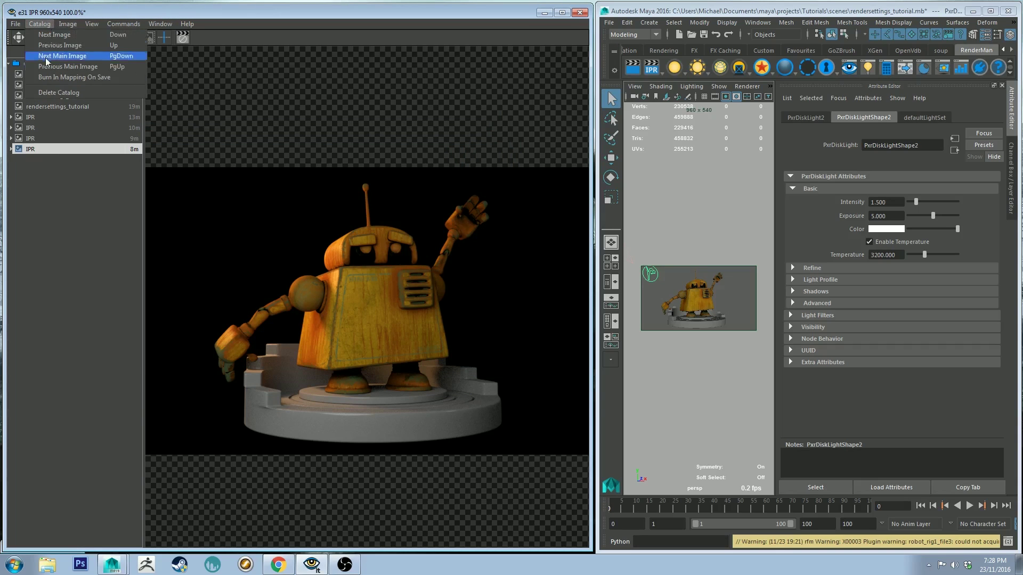
pyautogui.click(53, 78)
pyautogui.click(15, 24)
pyautogui.click(403, 252)
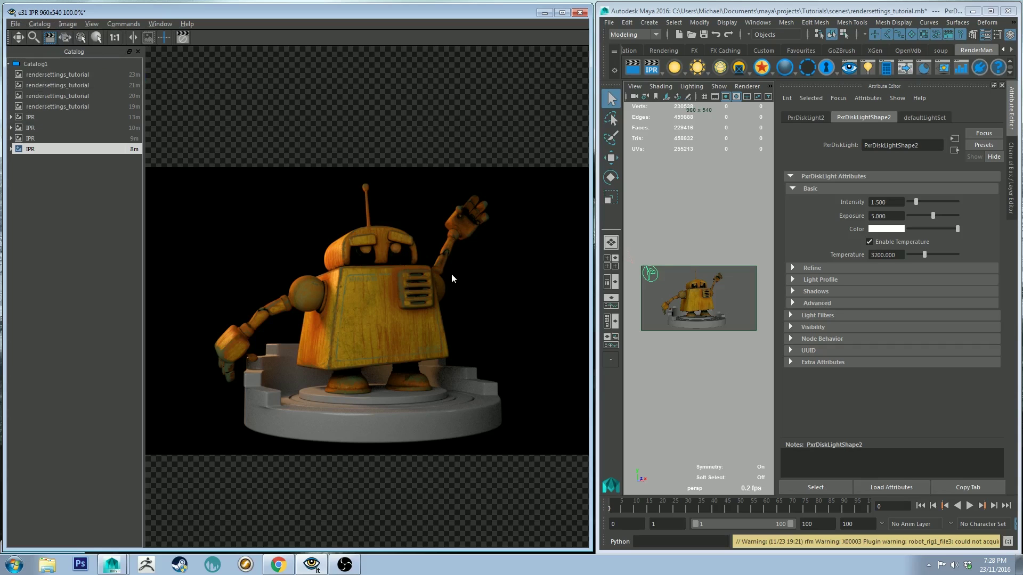
pyautogui.moveTo(452, 274); pyautogui.dragTo(450, 255, button='middle')
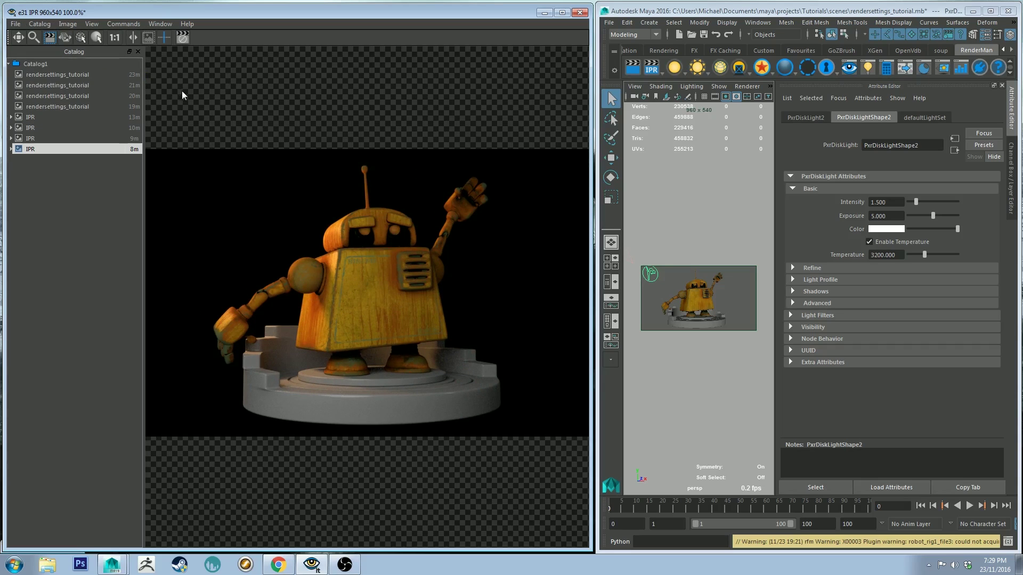
pyautogui.click(16, 24)
pyautogui.click(32, 66)
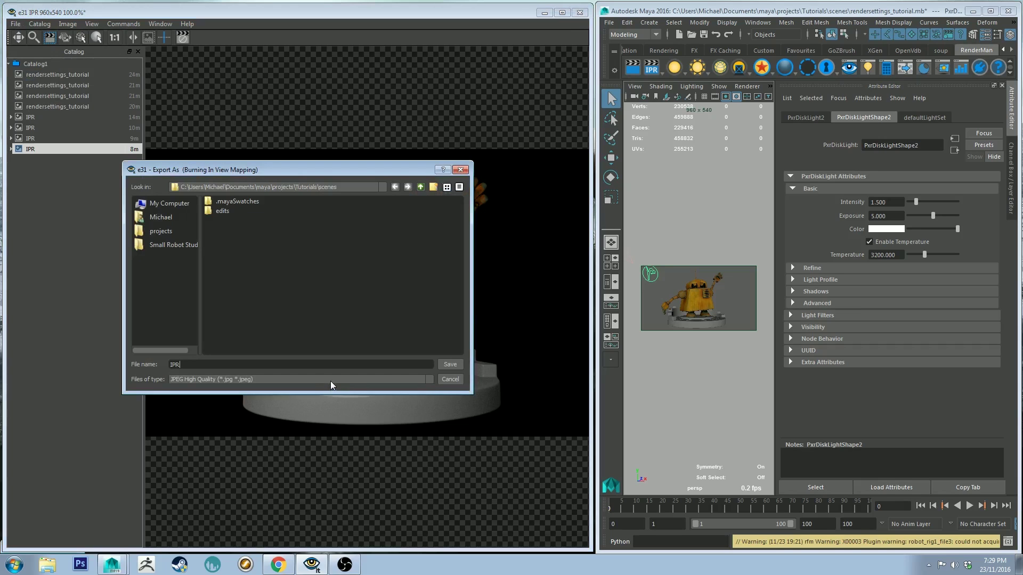
pyautogui.click(331, 382)
pyautogui.click(266, 387)
pyautogui.click(450, 379)
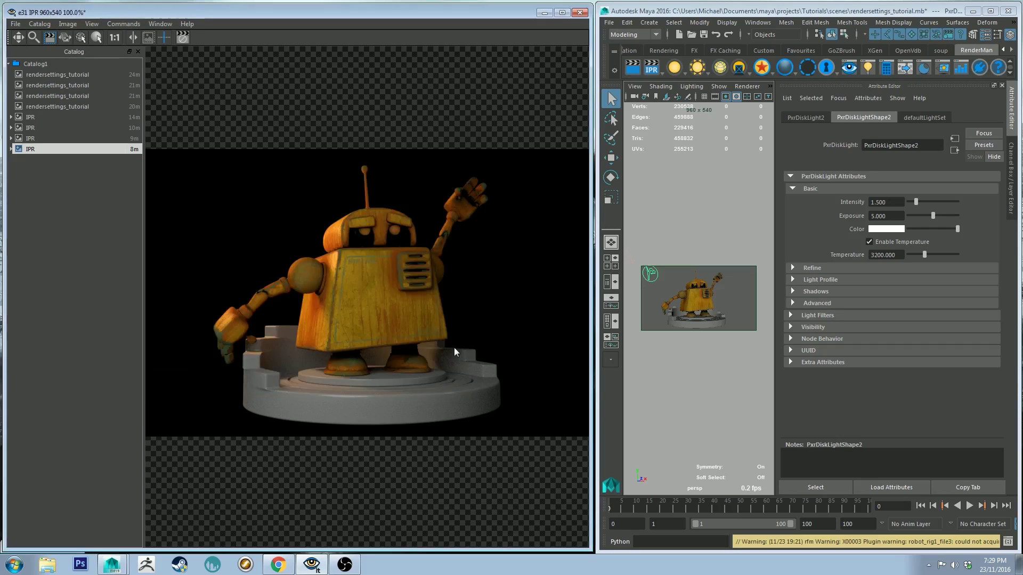
pyautogui.moveTo(440, 251); pyautogui.dragTo(427, 259, button='middle')
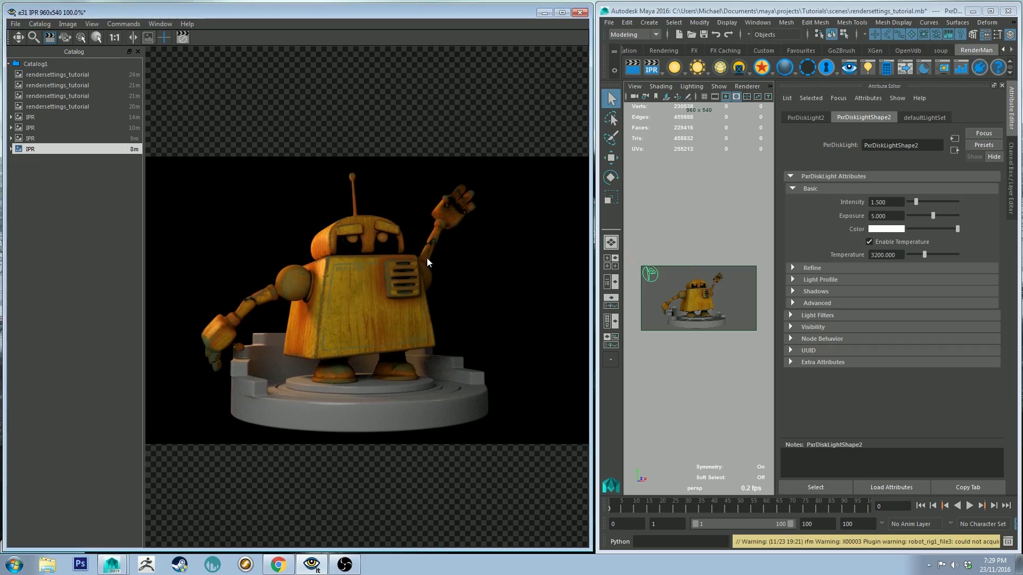